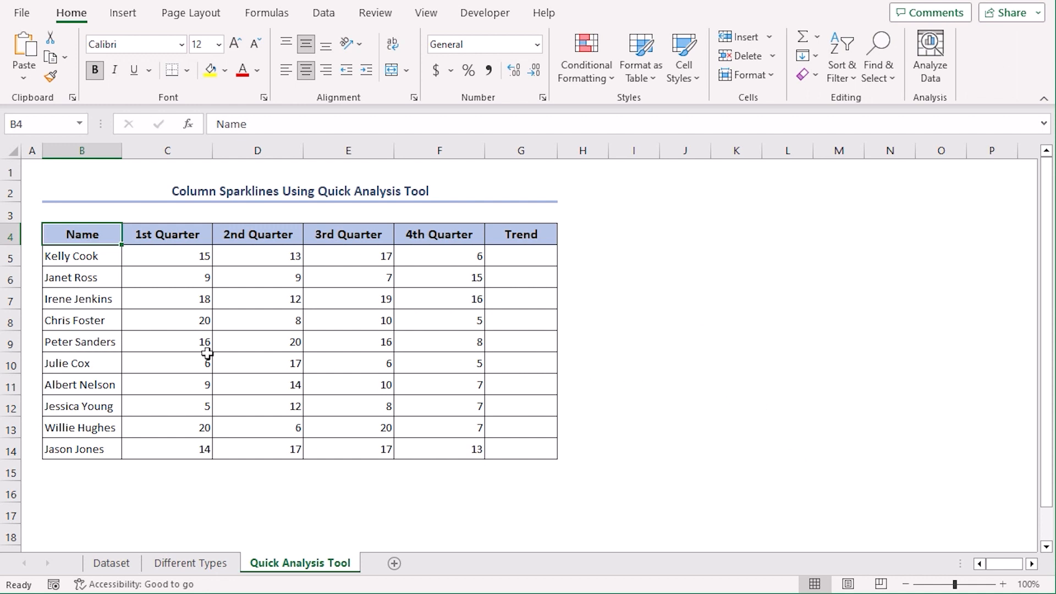
Step: Add column sparklines of C5:F14 to the Quick Analysis Tool sheet's Trend cells
left_click(165, 256)
left_click(451, 454, "shift")
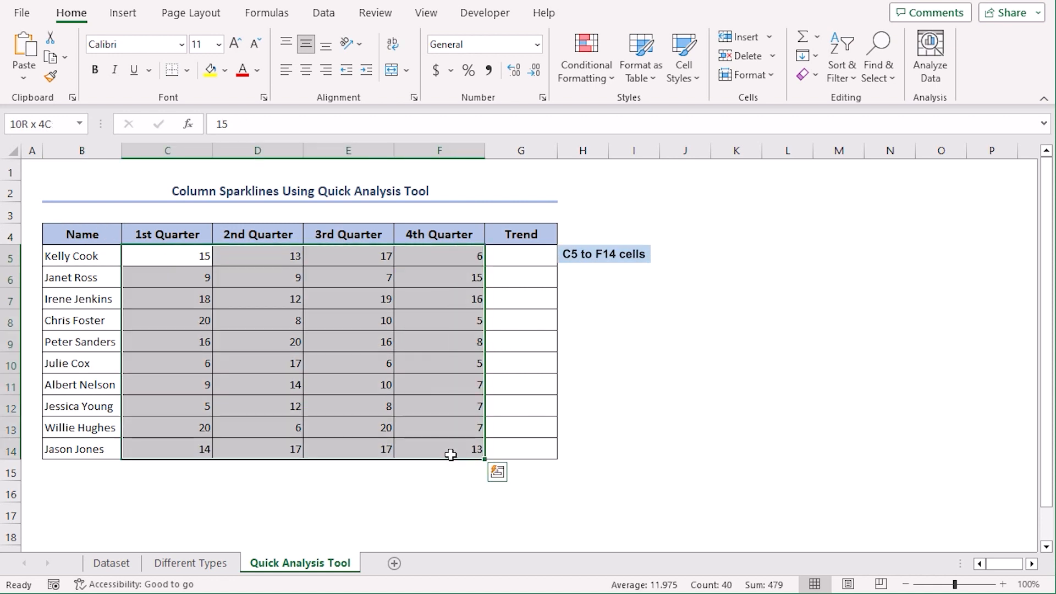
left_click(498, 474)
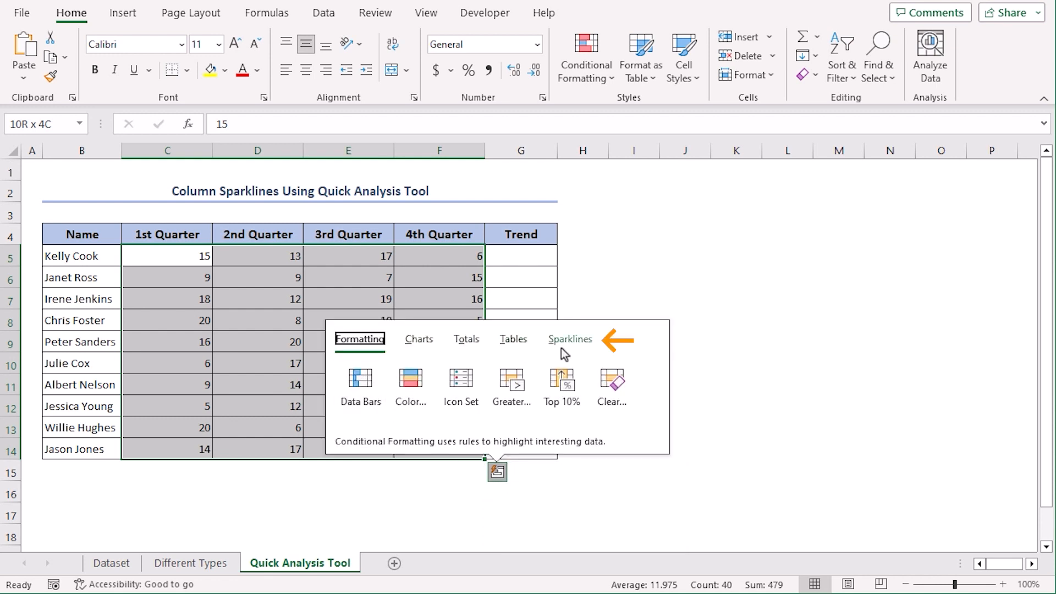
left_click(585, 345)
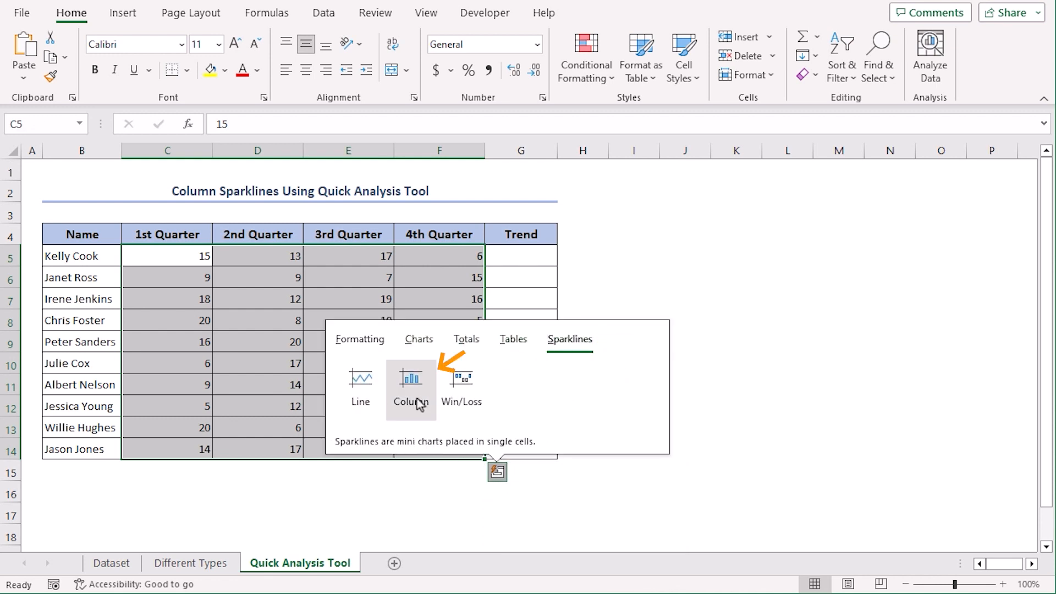
left_click(420, 402)
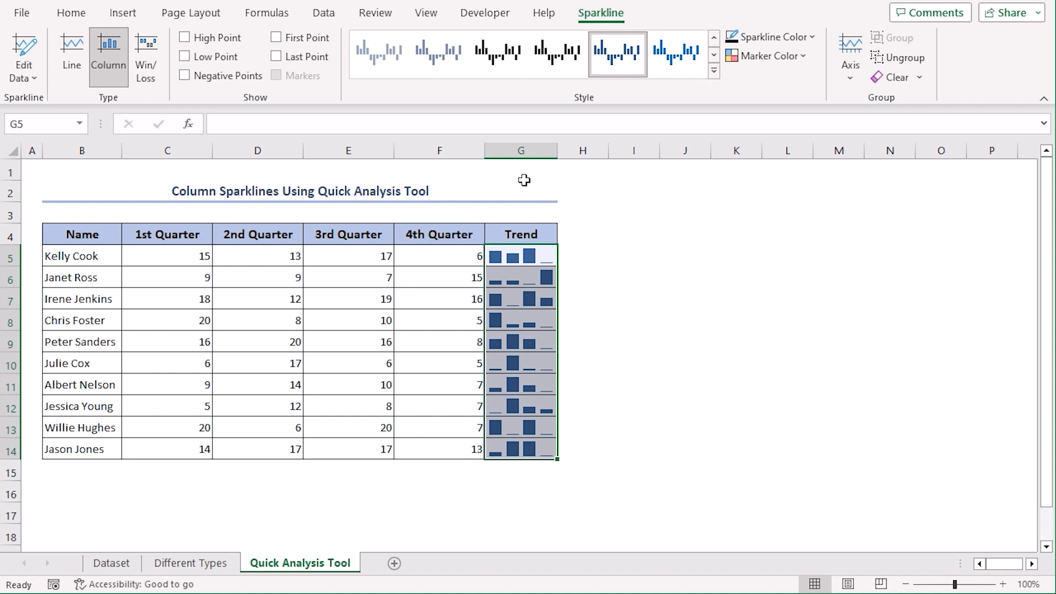
left_click(600, 423)
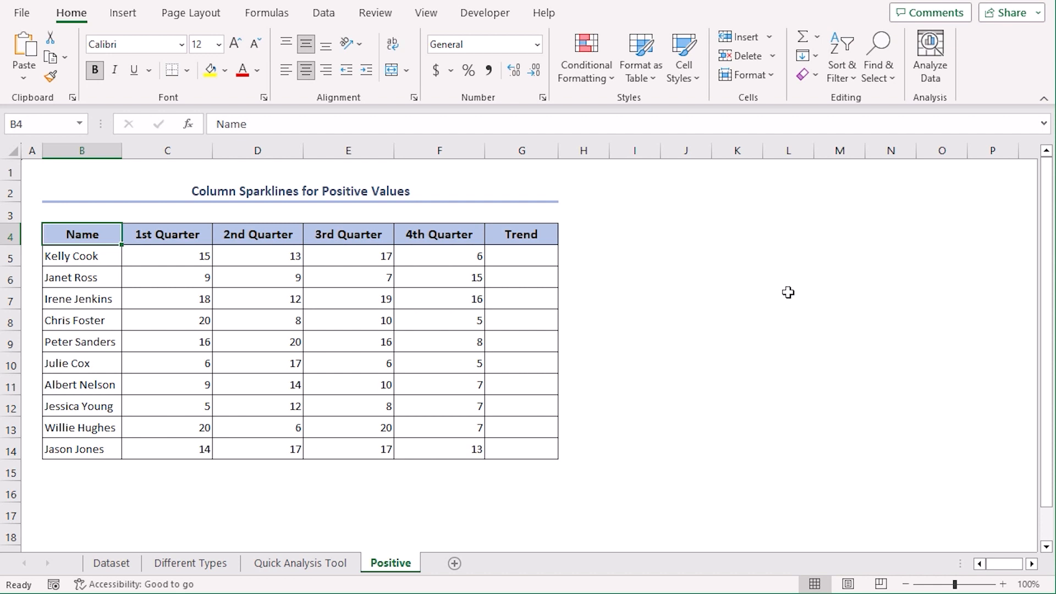
Step: Insert column sparklines with data range C5:F14 and location range G5:G14
left_click(123, 14)
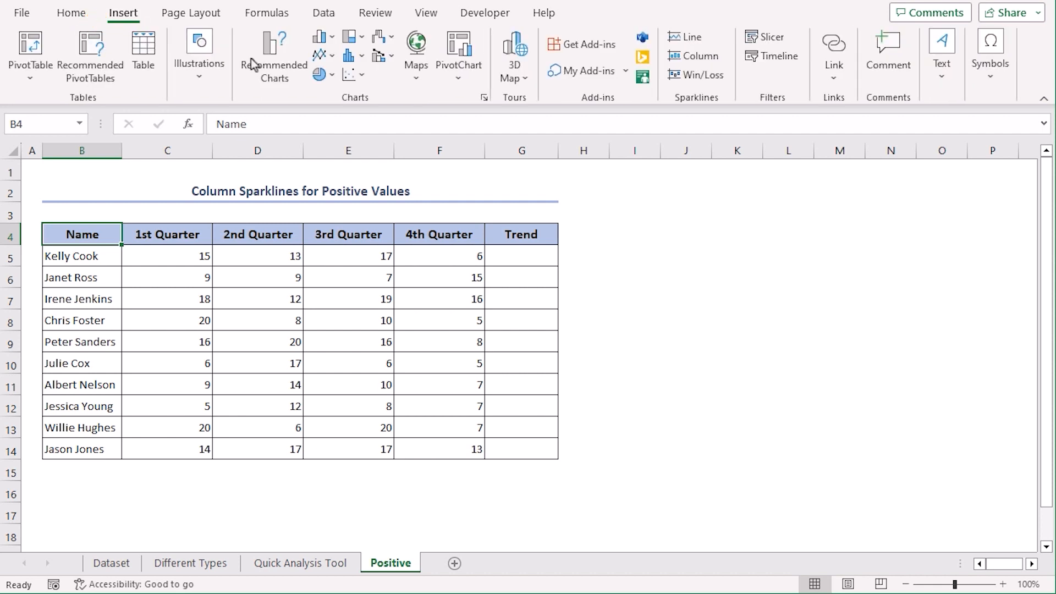
left_click(708, 58)
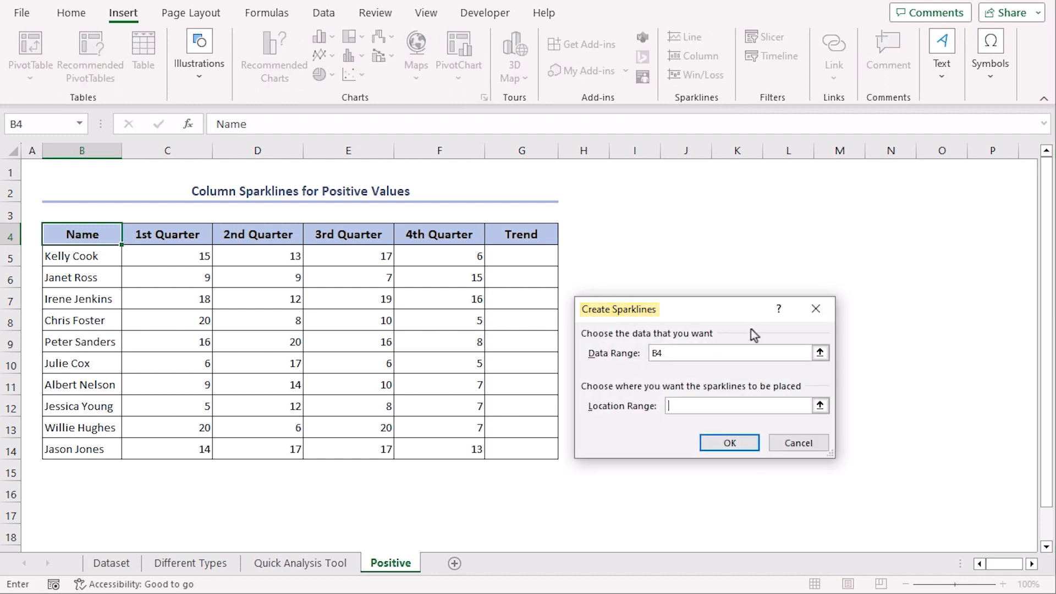
double_click(655, 353)
left_click_drag(135, 256, 444, 447)
left_click(678, 407)
left_click_drag(523, 258, 530, 450)
left_click(732, 432)
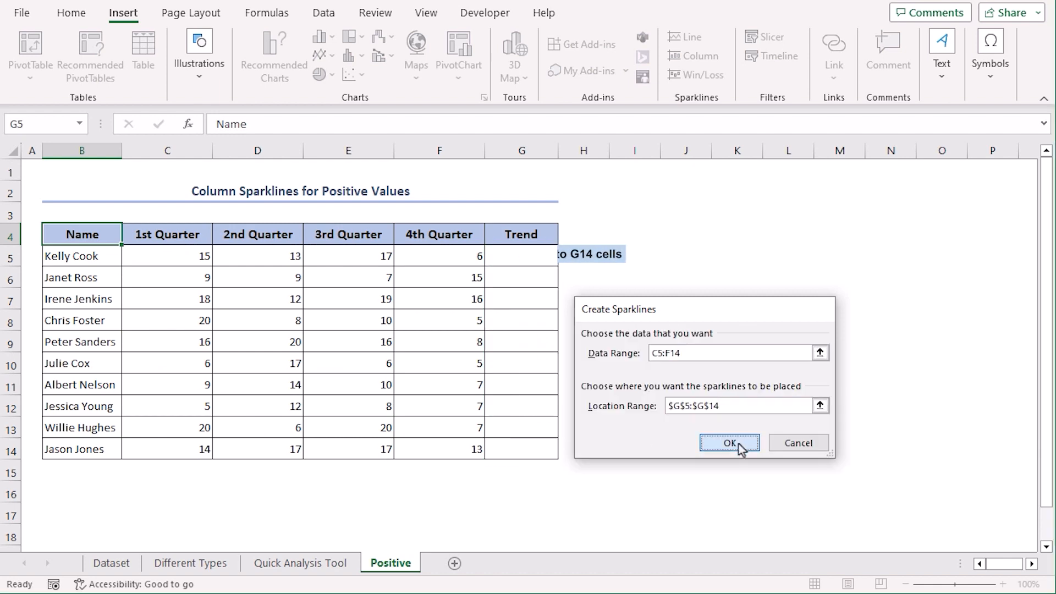
left_click(644, 403)
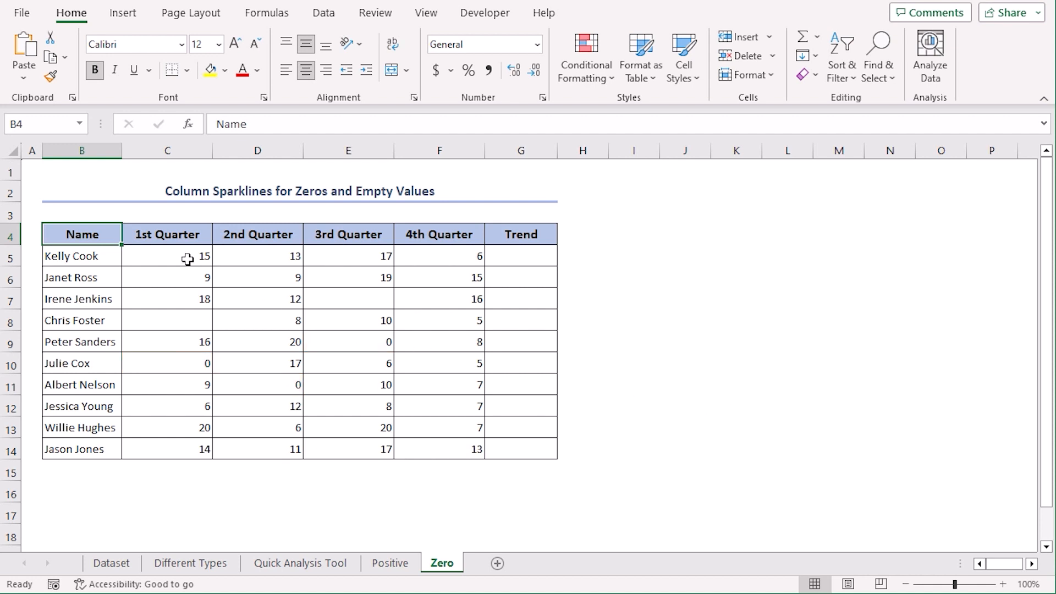
Step: Fill the Zero sheet's Trend column with column sparklines built from C5:F14
left_click_drag(182, 259, 455, 443)
left_click(497, 472)
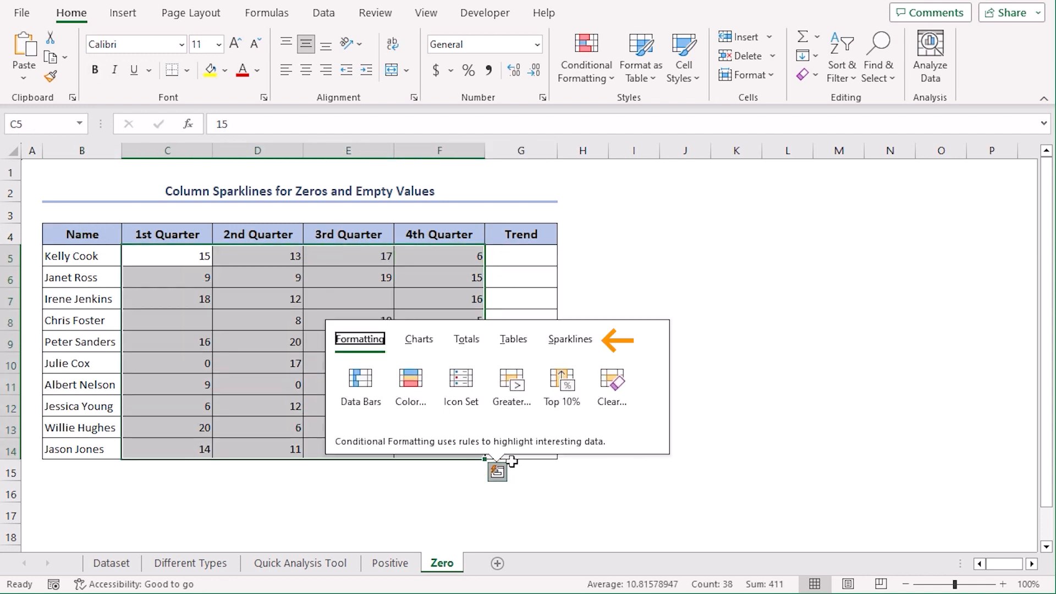
left_click(567, 345)
left_click(419, 385)
left_click(657, 378)
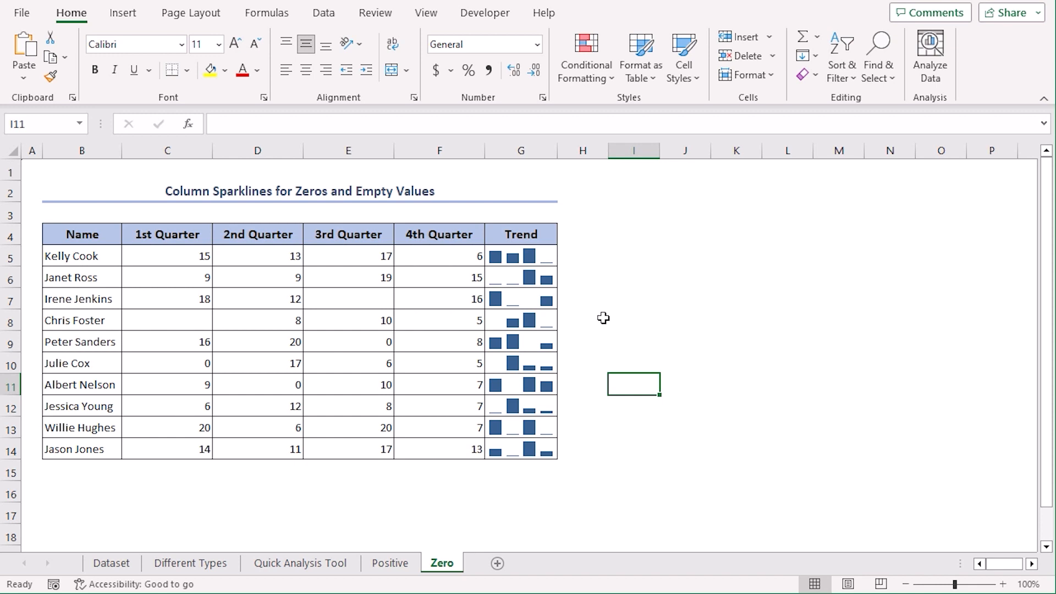
Step: Duplicate the Trend sparkline column G as a new column H
right_click(531, 153)
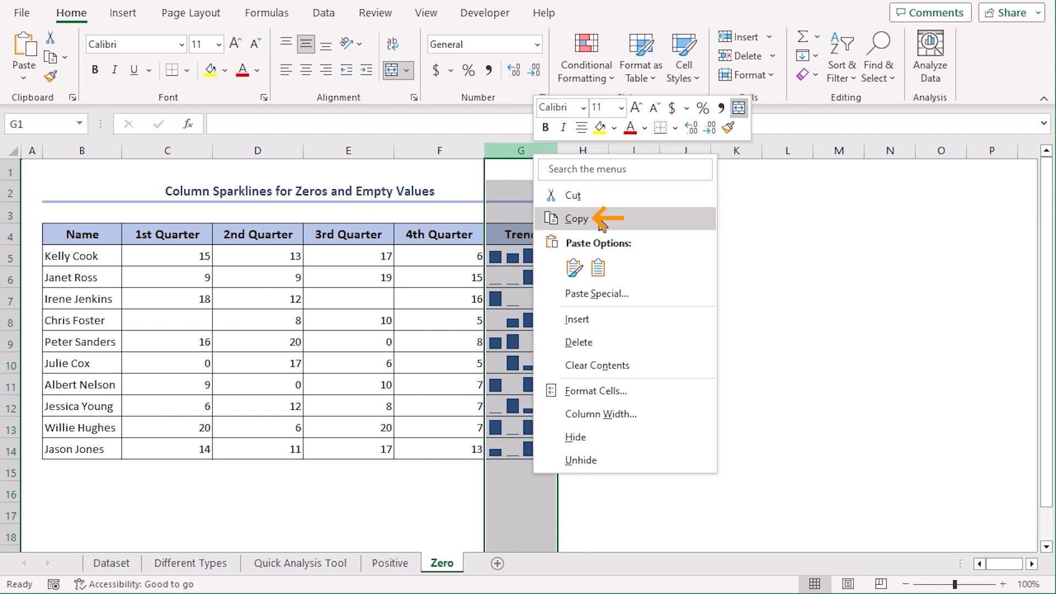
left_click(577, 218)
right_click(511, 147)
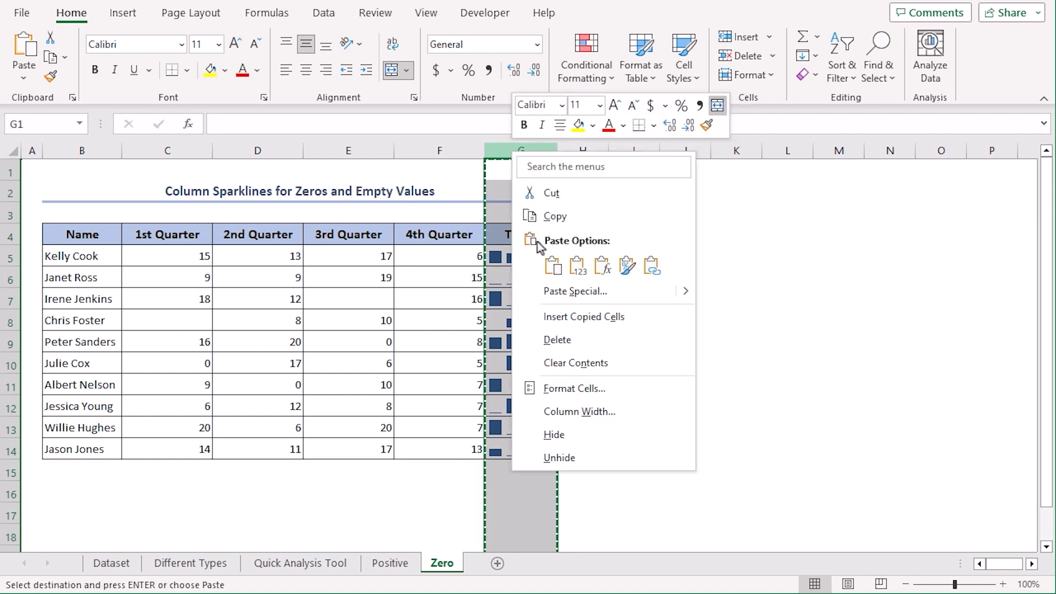
left_click(567, 320)
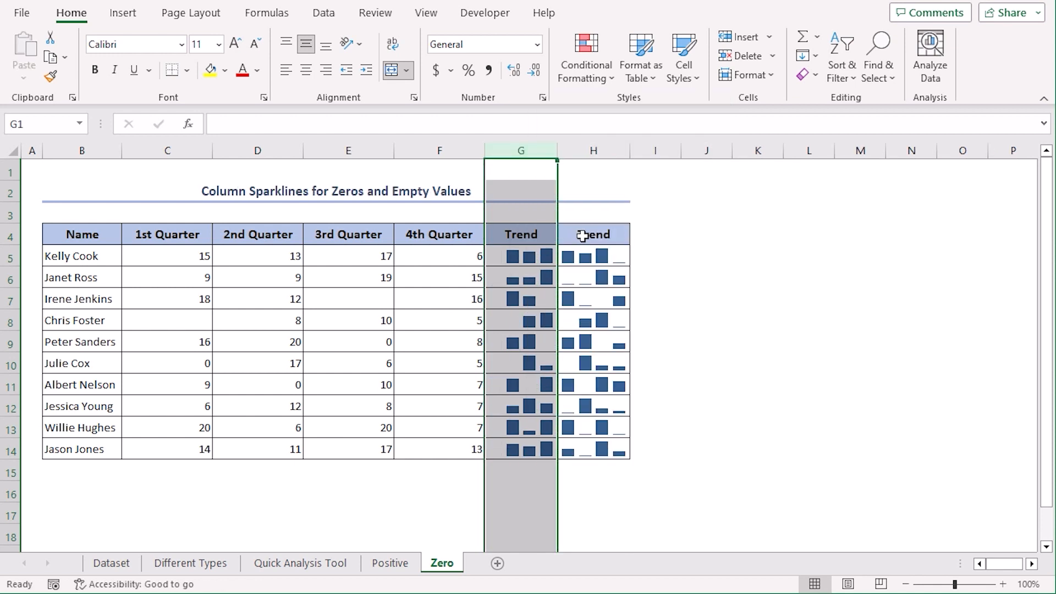
Step: Append '(Zero Values' to the H4 header and autofit column H
left_click(582, 236)
left_click(259, 123)
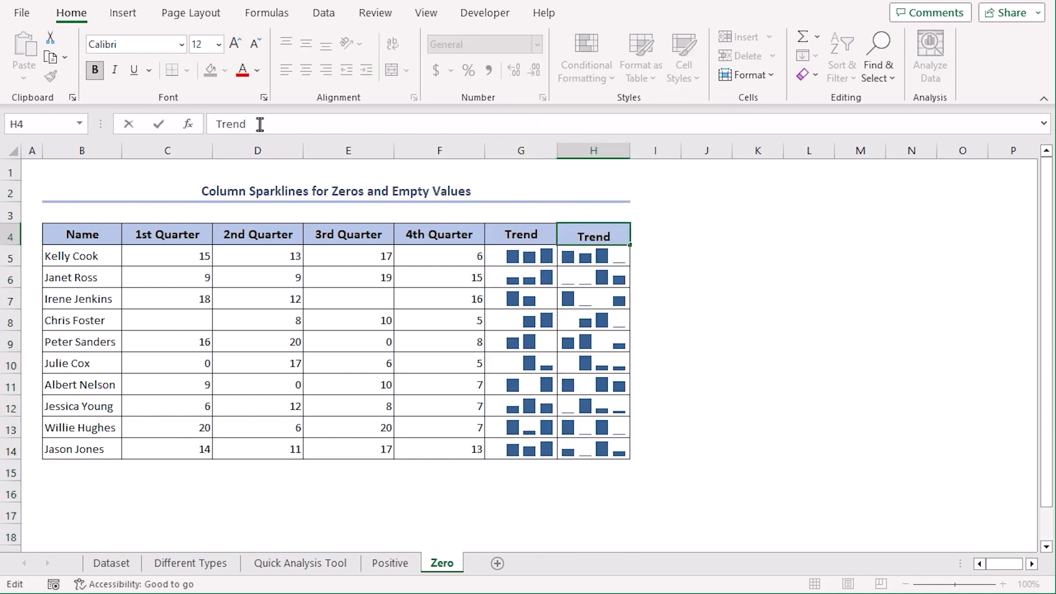
type("(Zero Values")
key("Return")
double_click(630, 151)
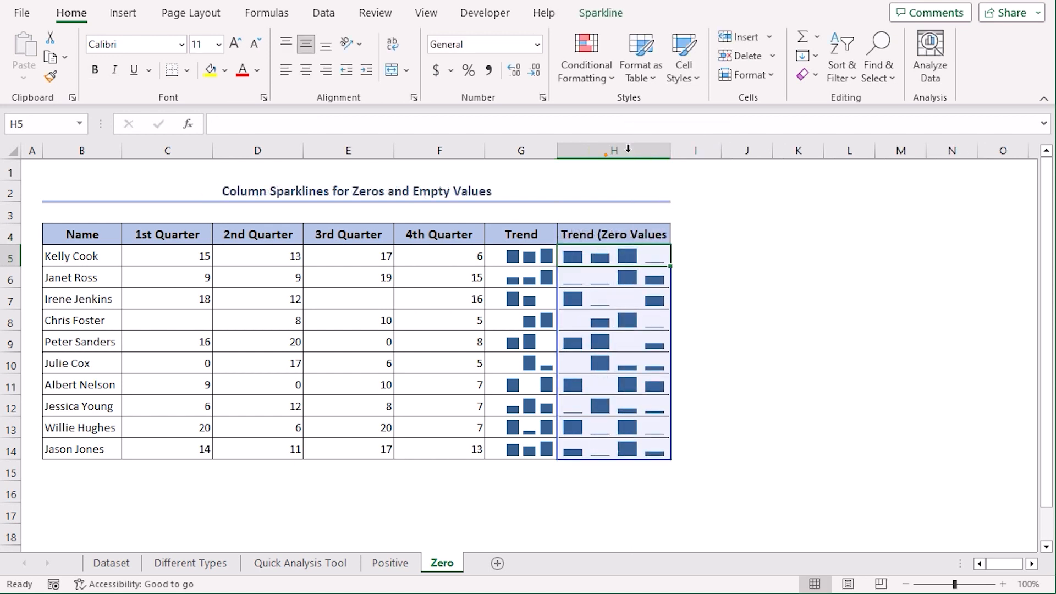
Step: Clear the original sparklines in G5:G14
left_click_drag(513, 259, 518, 451)
left_click(596, 13)
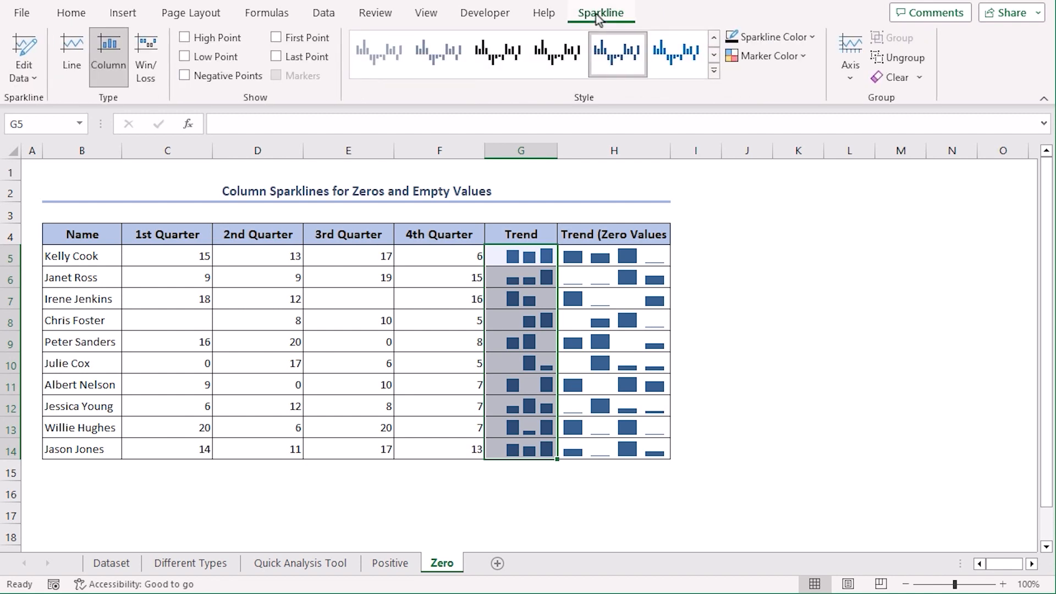
left_click(890, 78)
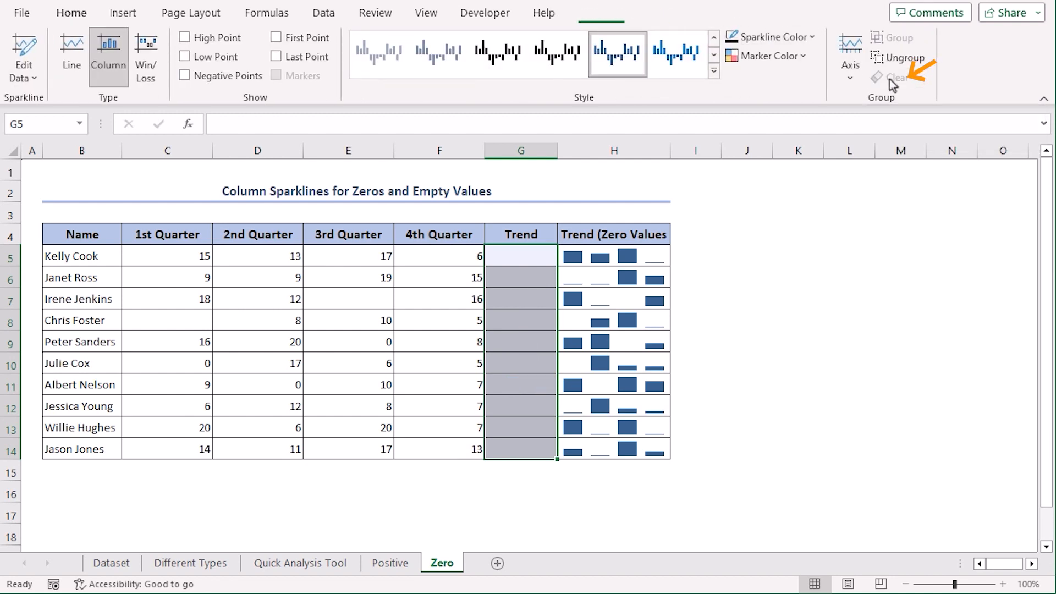
Step: Recreate column sparklines in the Trend column G from C5:F14
left_click_drag(162, 255, 439, 441)
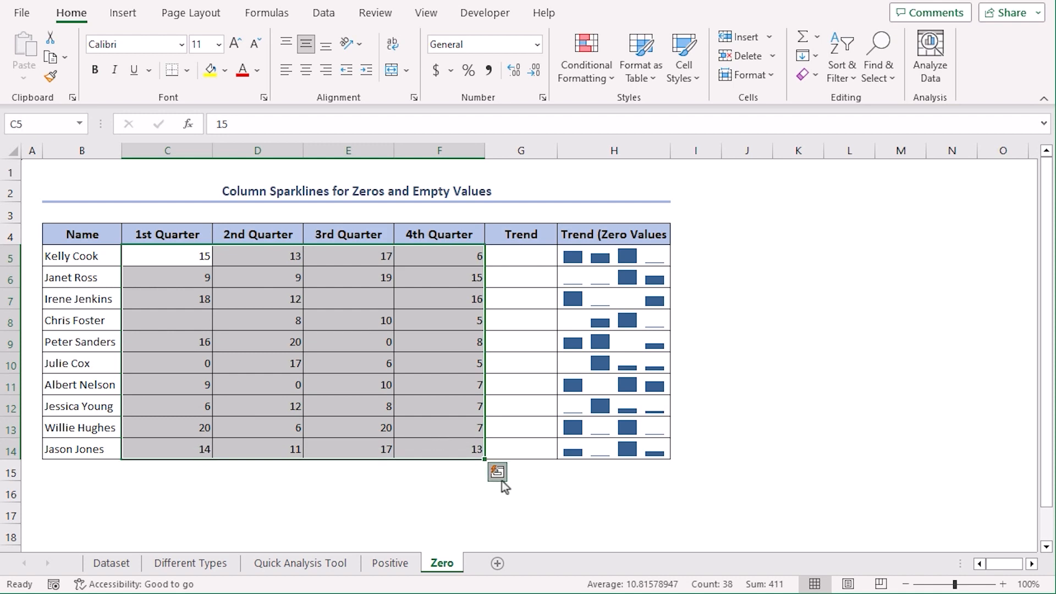
left_click(498, 473)
left_click(570, 339)
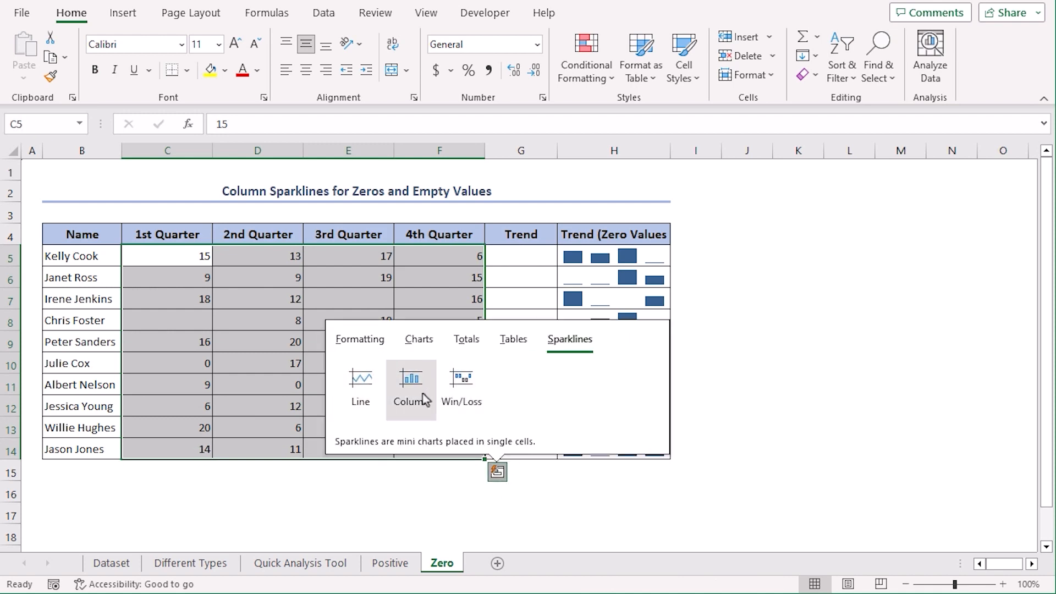
left_click(411, 378)
left_click_drag(653, 252, 664, 448)
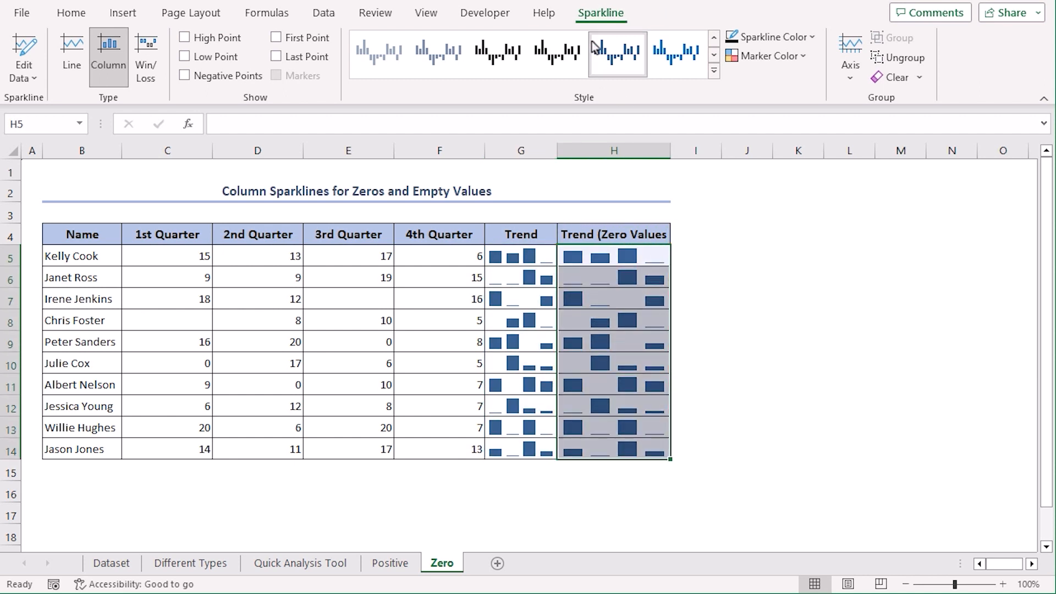
Step: Set the H5:H14 sparklines to show empty cells as zero
left_click(32, 80)
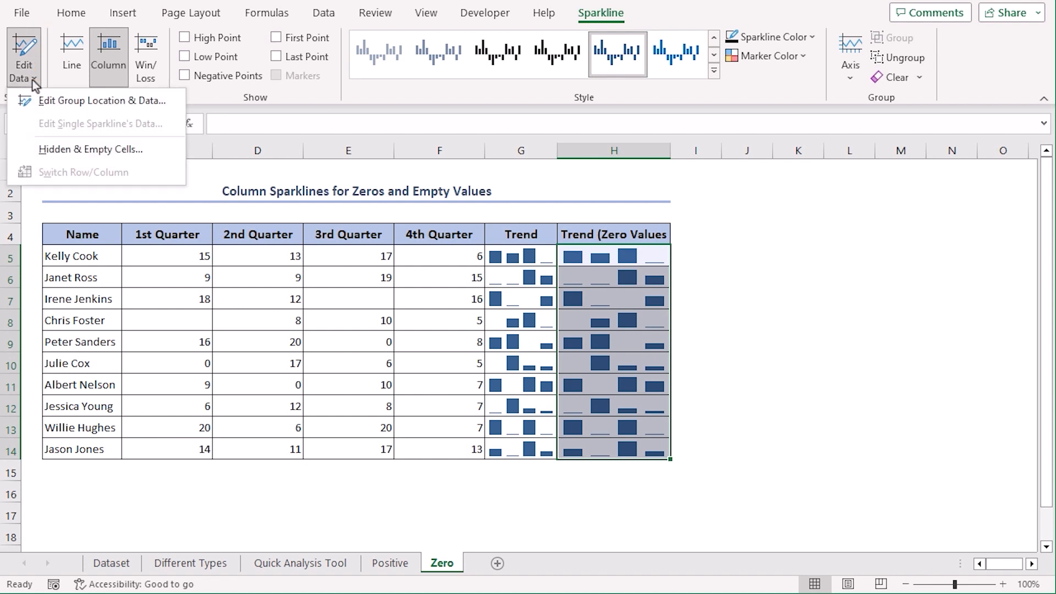
left_click(147, 147)
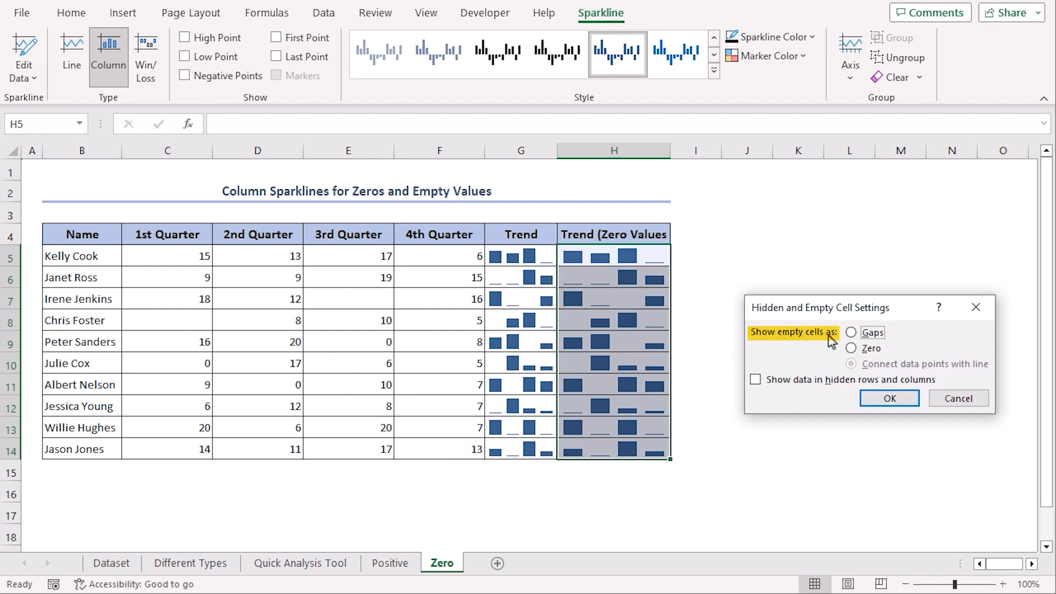
left_click(851, 348)
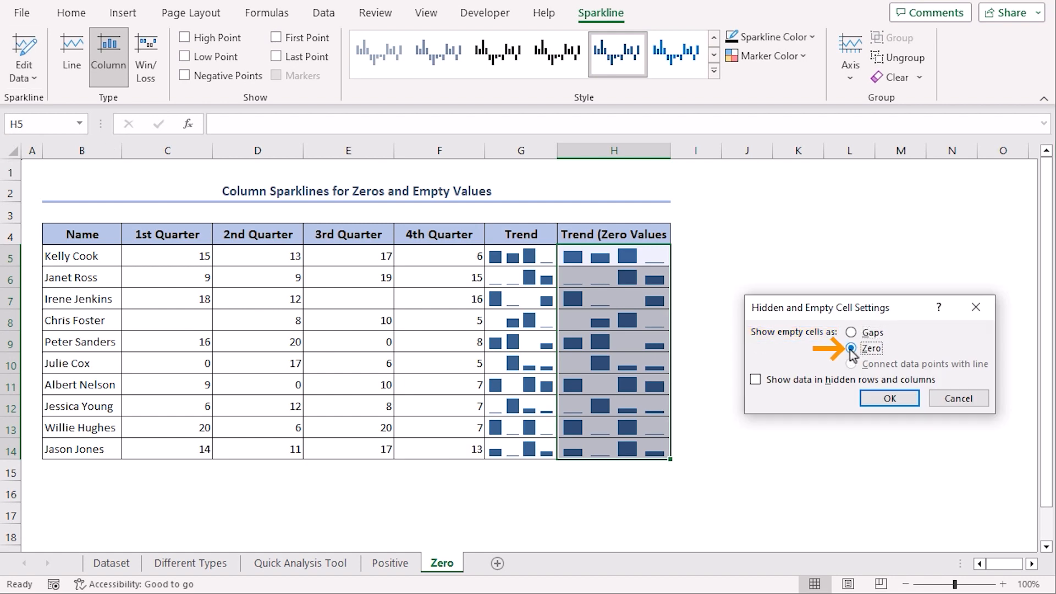
left_click(882, 407)
left_click(756, 422)
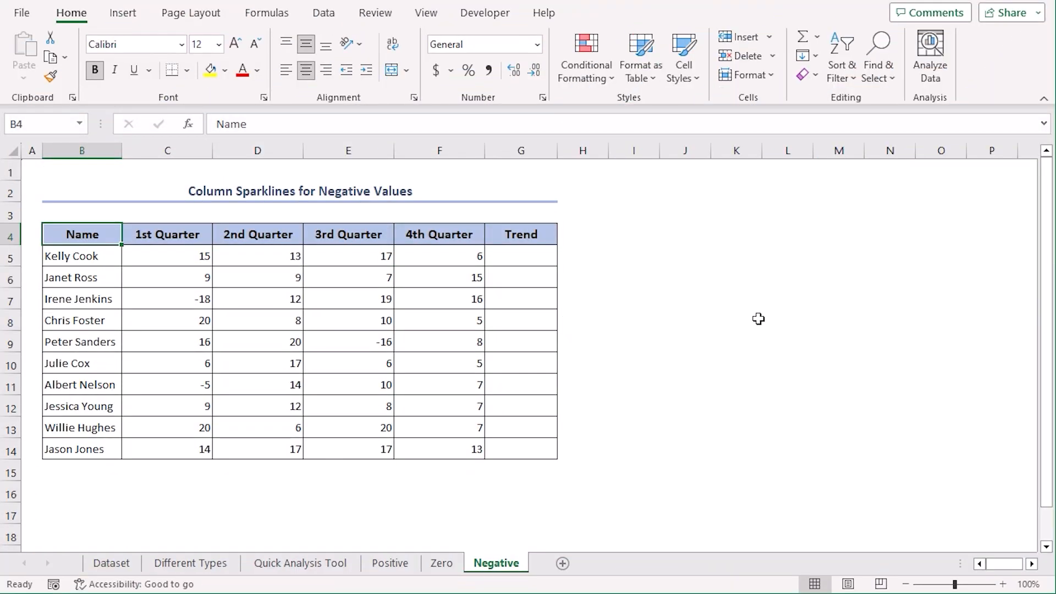
left_click(10, 299)
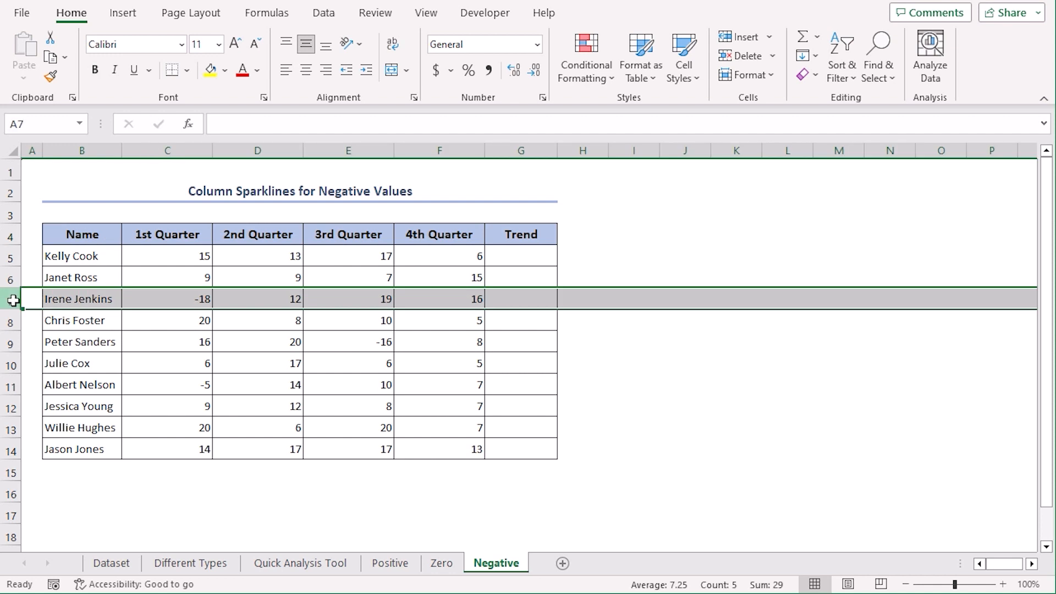
left_click(11, 344, "ctrl")
left_click(12, 385, "ctrl")
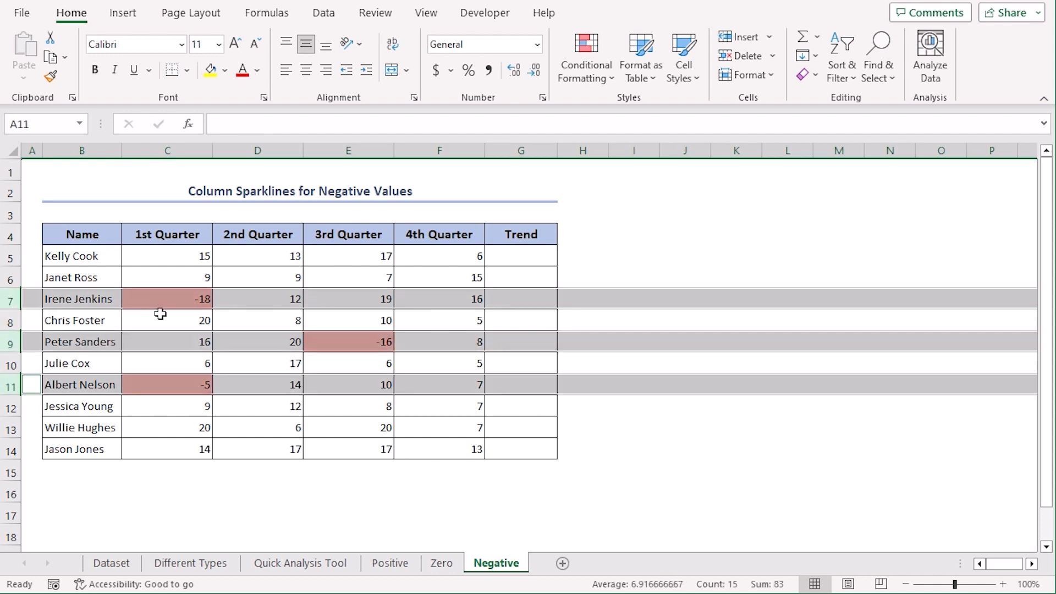
left_click(747, 452)
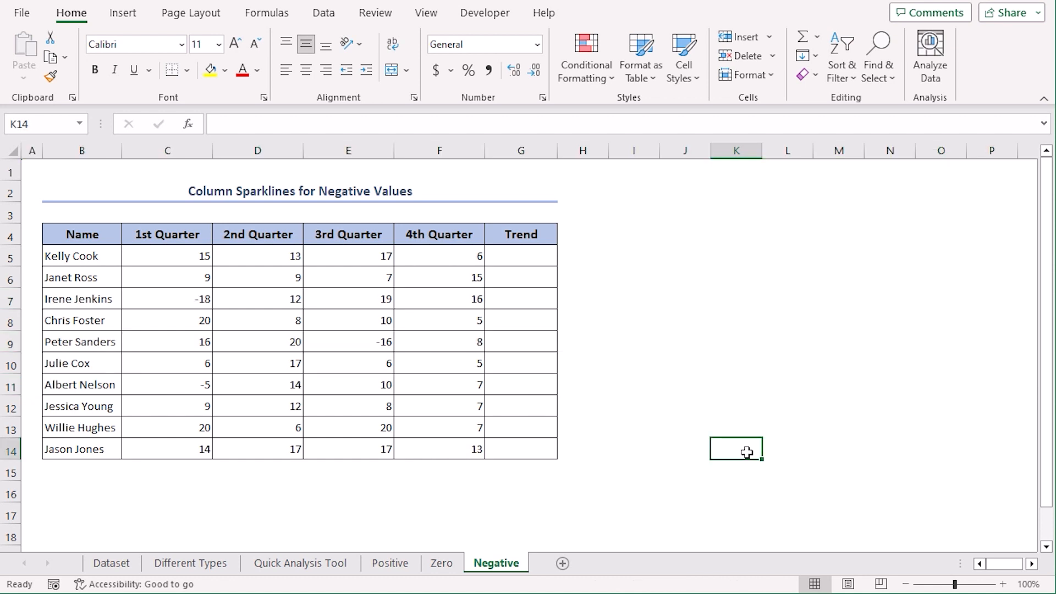
left_click_drag(179, 260, 460, 451)
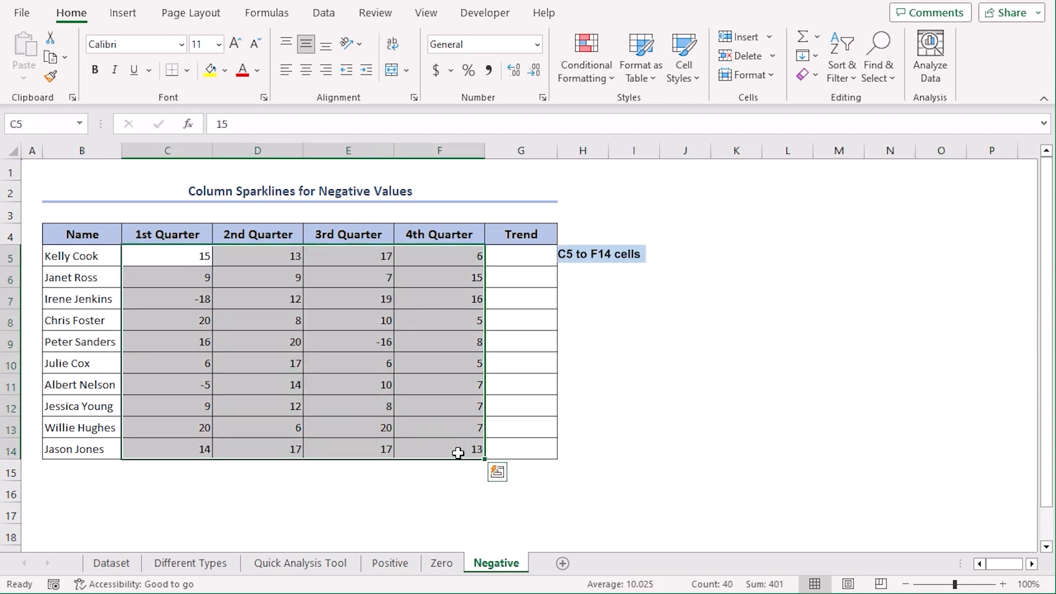
left_click(497, 471)
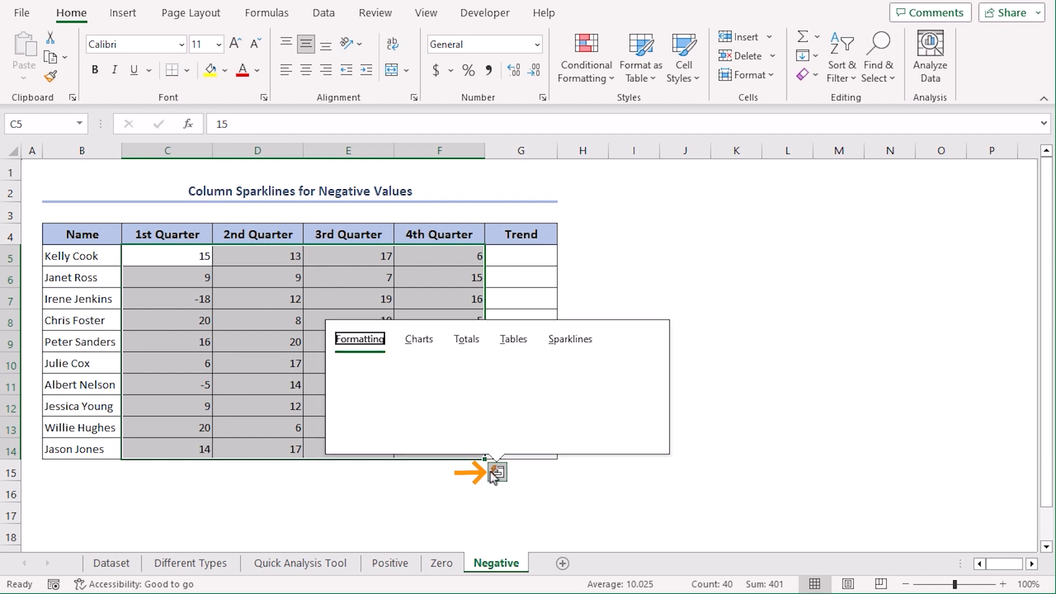
left_click(571, 339)
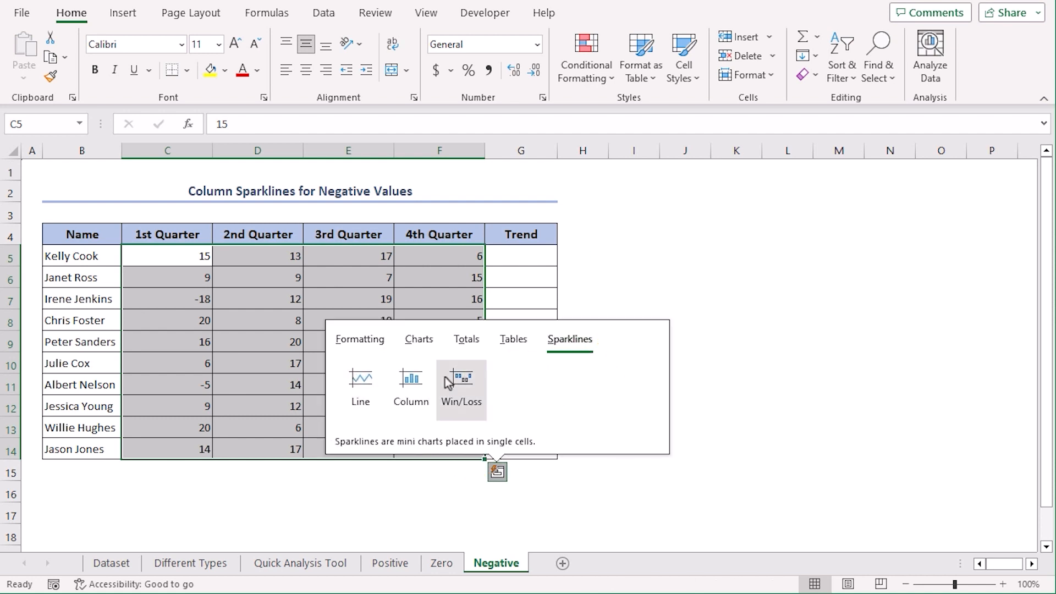
left_click(414, 383)
left_click(614, 405)
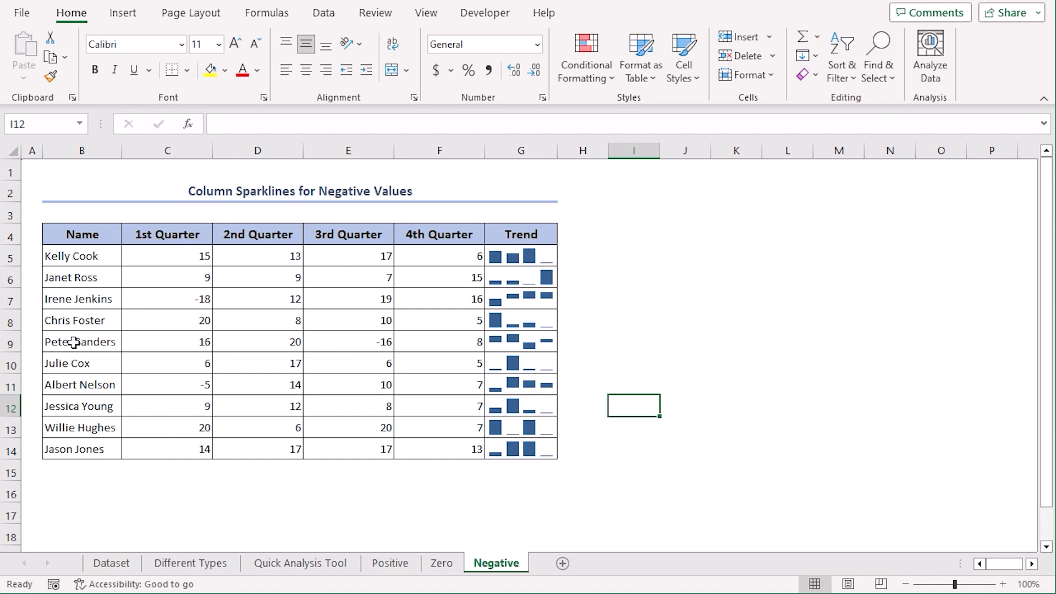
left_click(8, 300)
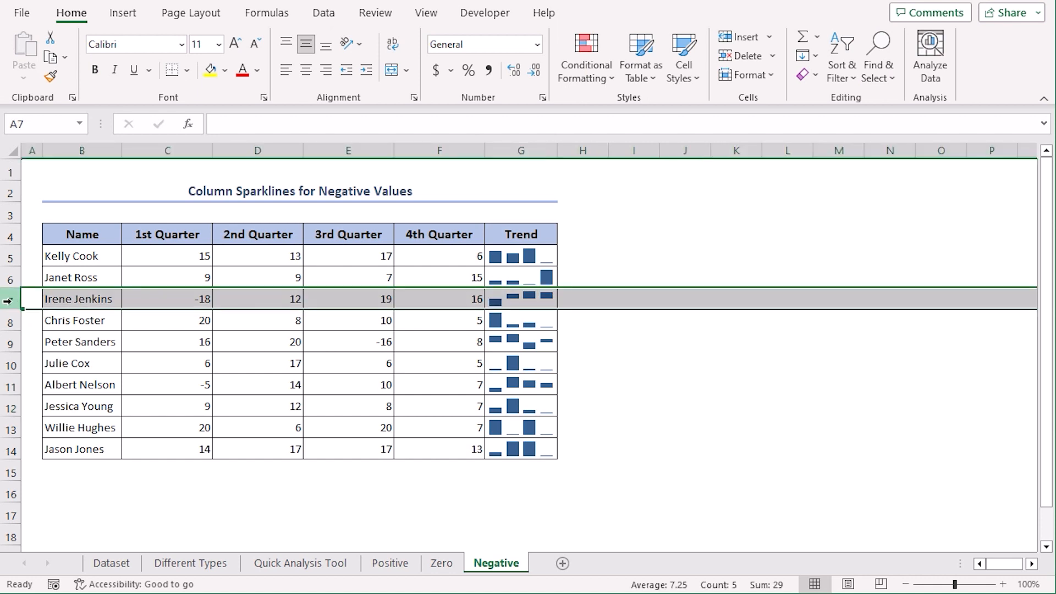
left_click(9, 343, "ctrl")
left_click(11, 386, "ctrl")
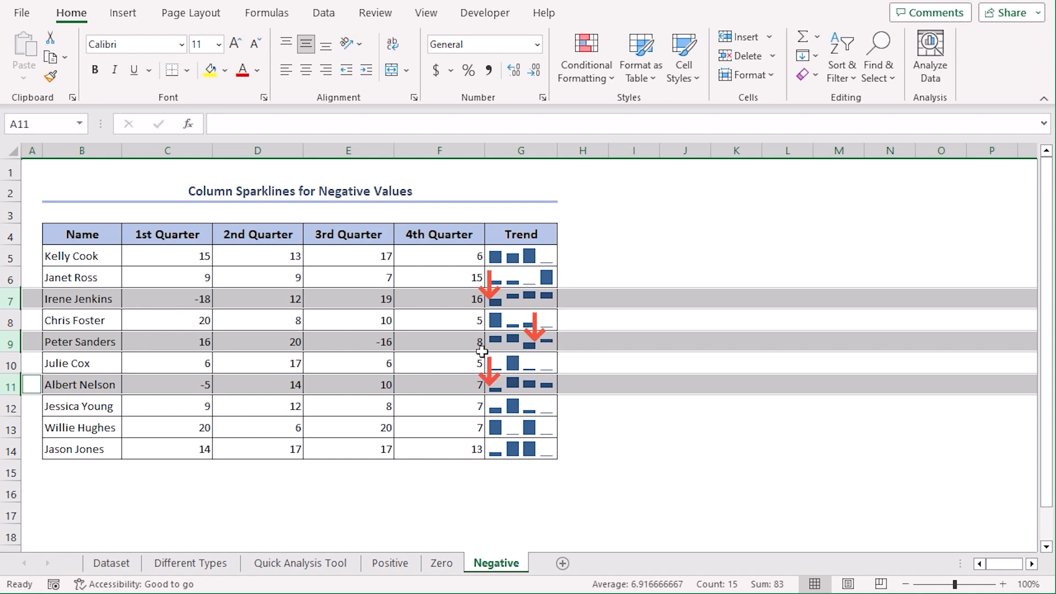
left_click(647, 452)
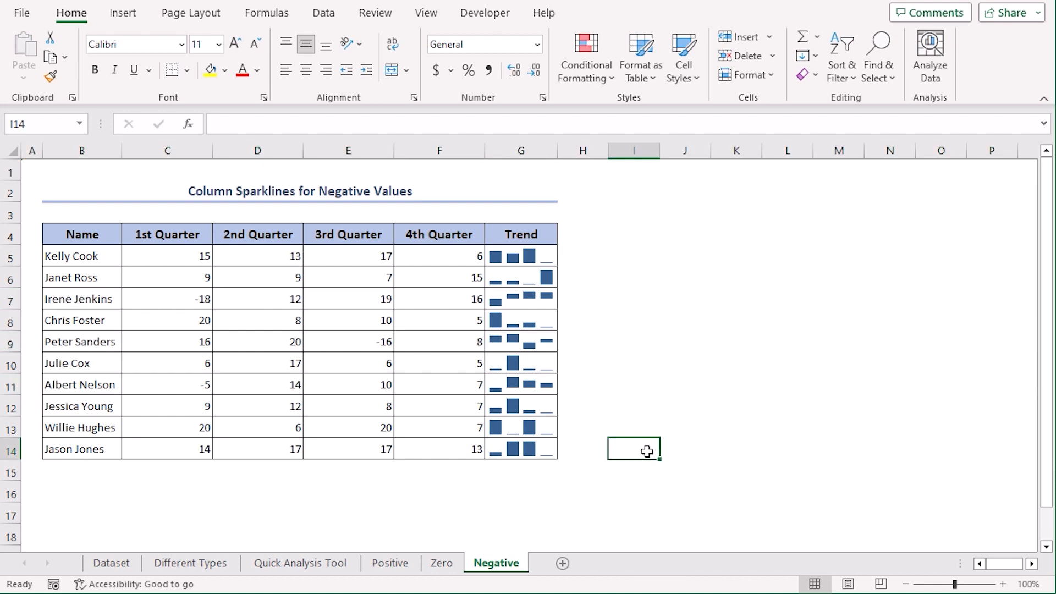
Step: Show the horizontal axis on the Negative sheet's G5:G14 sparklines
left_click_drag(511, 257, 546, 448)
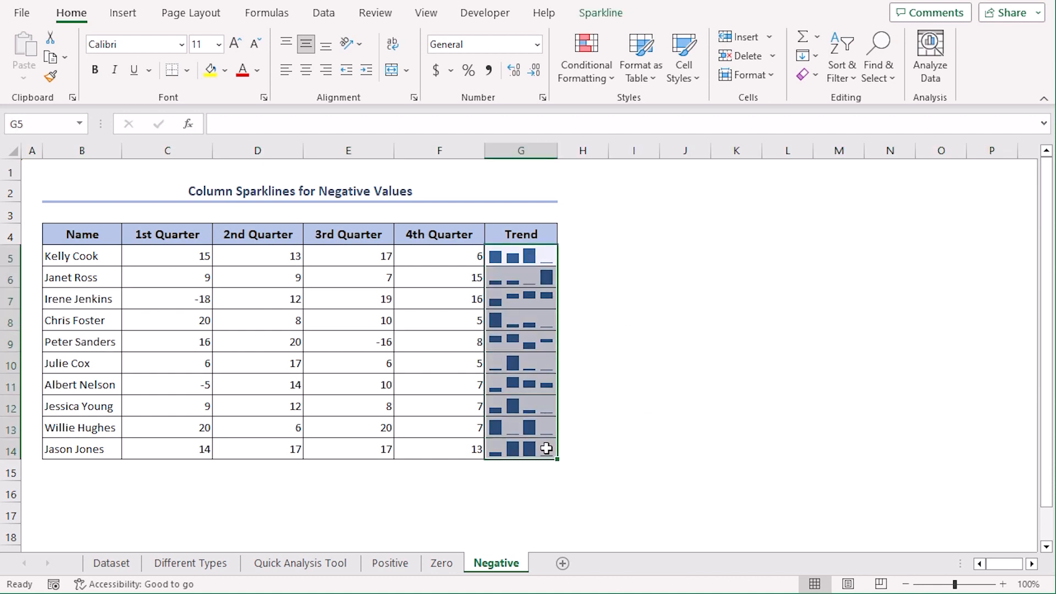
left_click(601, 14)
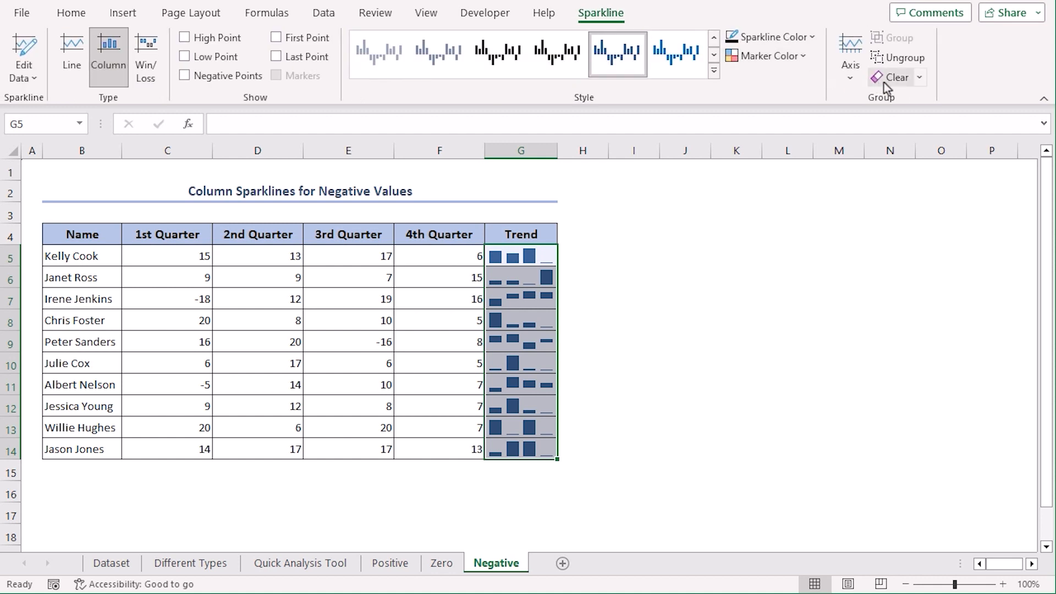
left_click(843, 72)
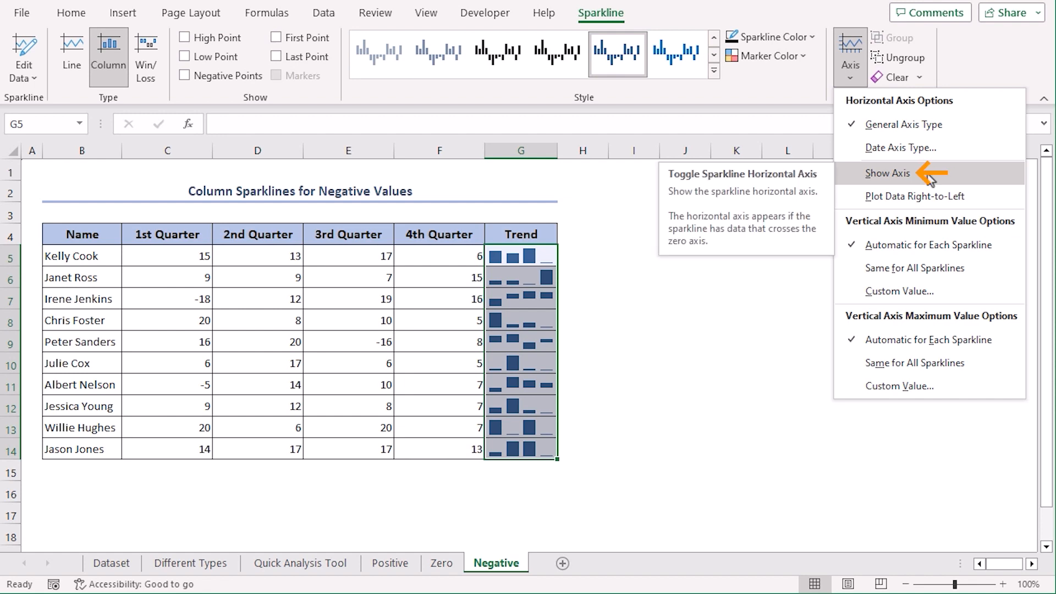
left_click(927, 174)
left_click(671, 365)
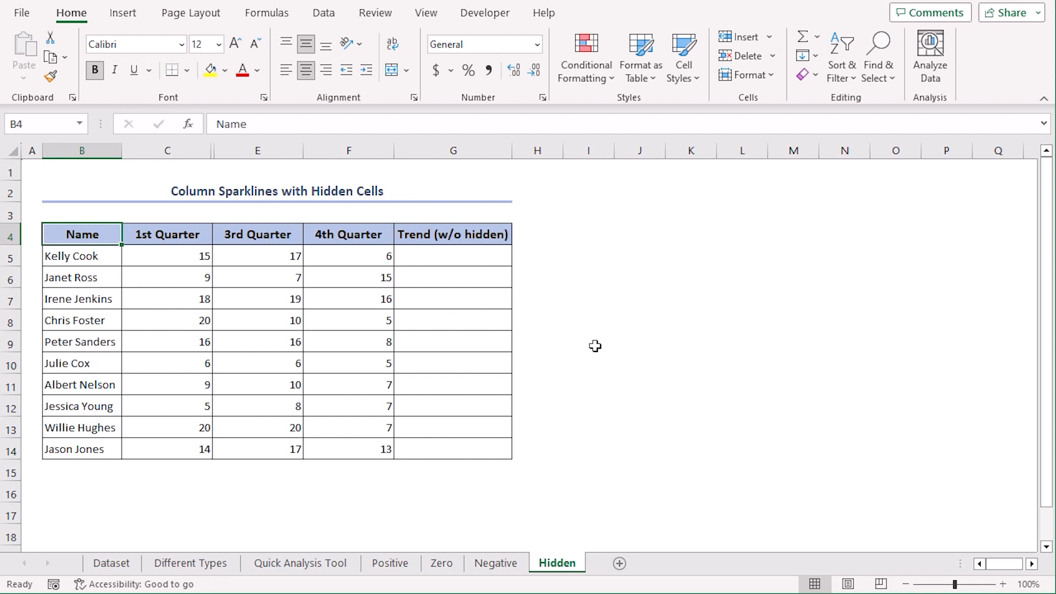
Step: Add column sparklines from C5:F14 to the Trend (w/o hidden) column
left_click_drag(149, 258, 342, 448)
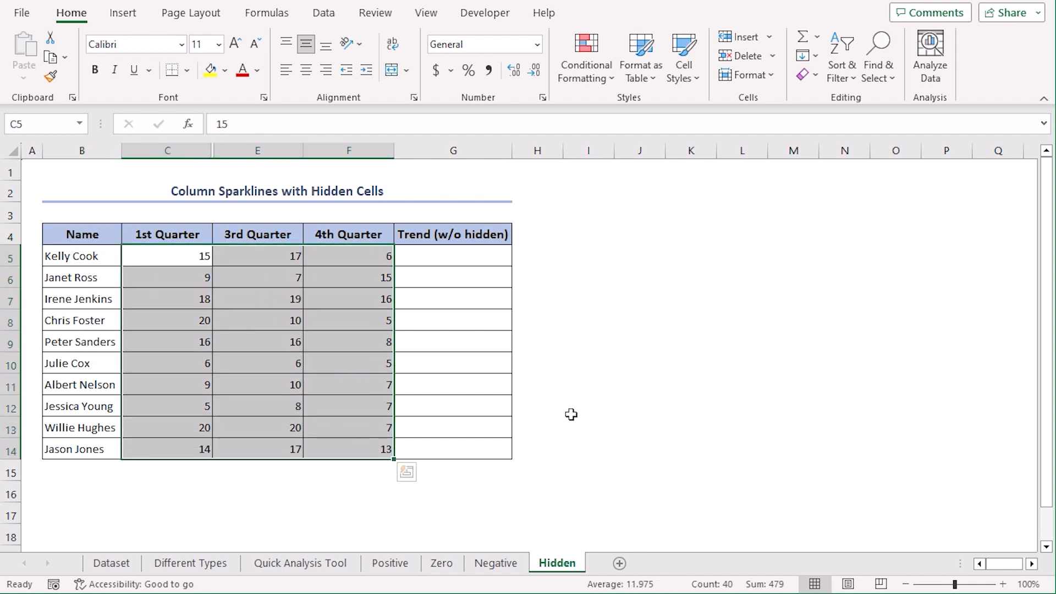
left_click(406, 472)
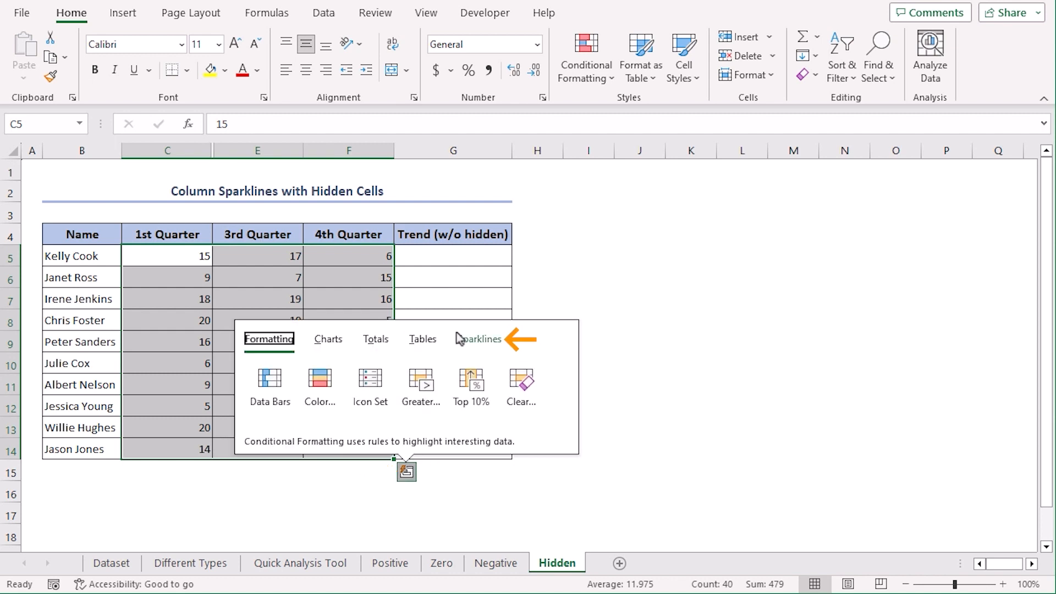
left_click(474, 340)
left_click(321, 385)
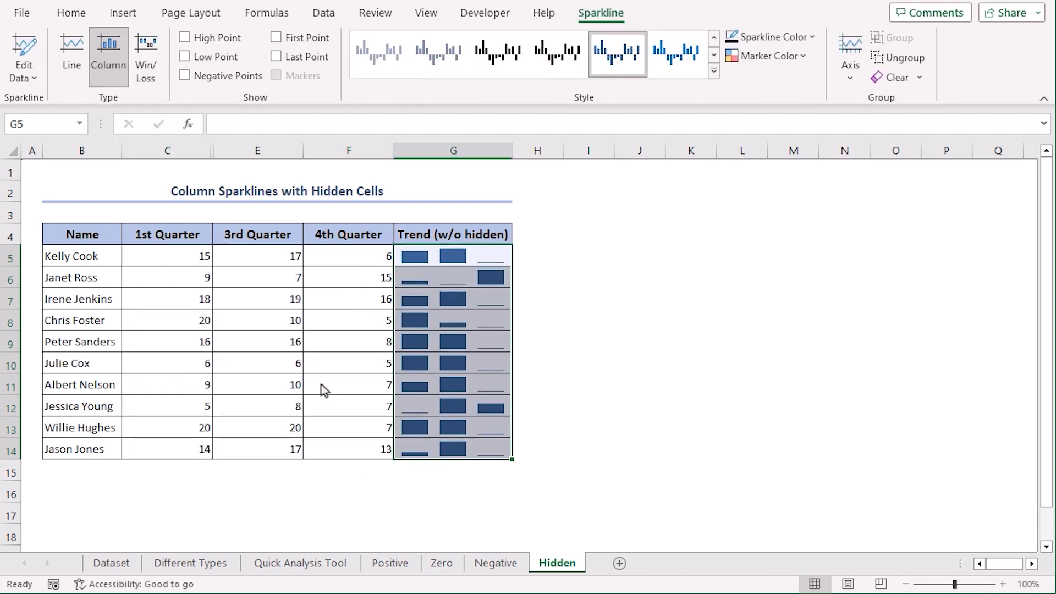
left_click(624, 374)
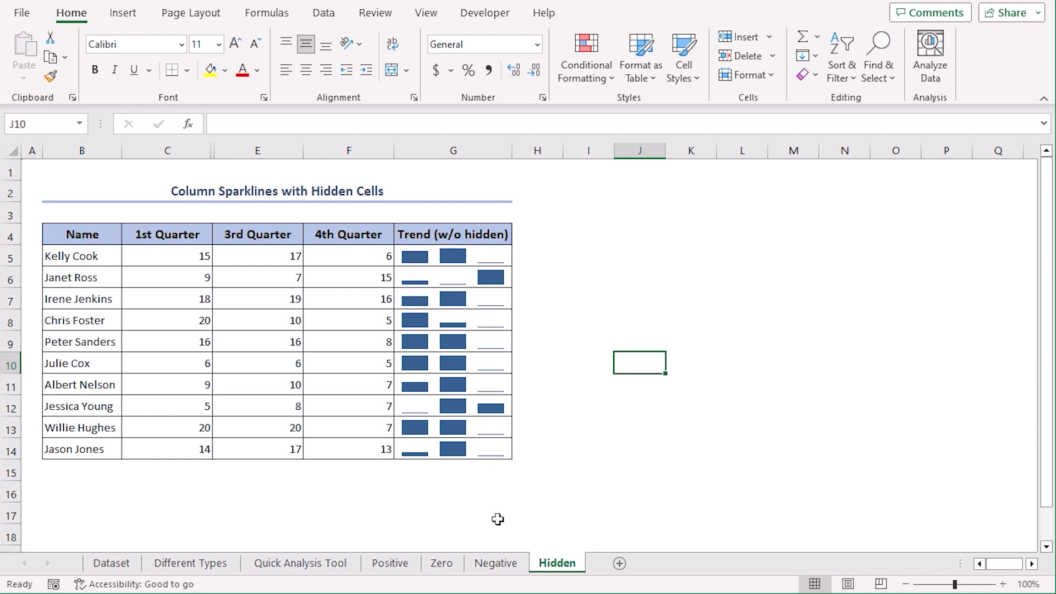
Step: Duplicate the Trend (w/o hidden) sparkline column G into column H
right_click(462, 152)
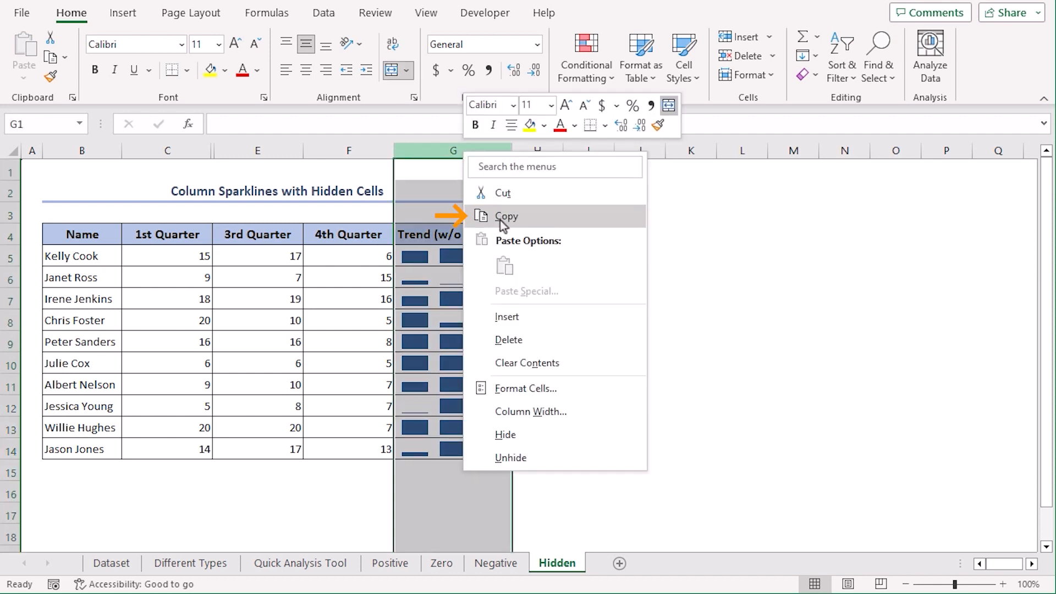
left_click(503, 216)
right_click(445, 144)
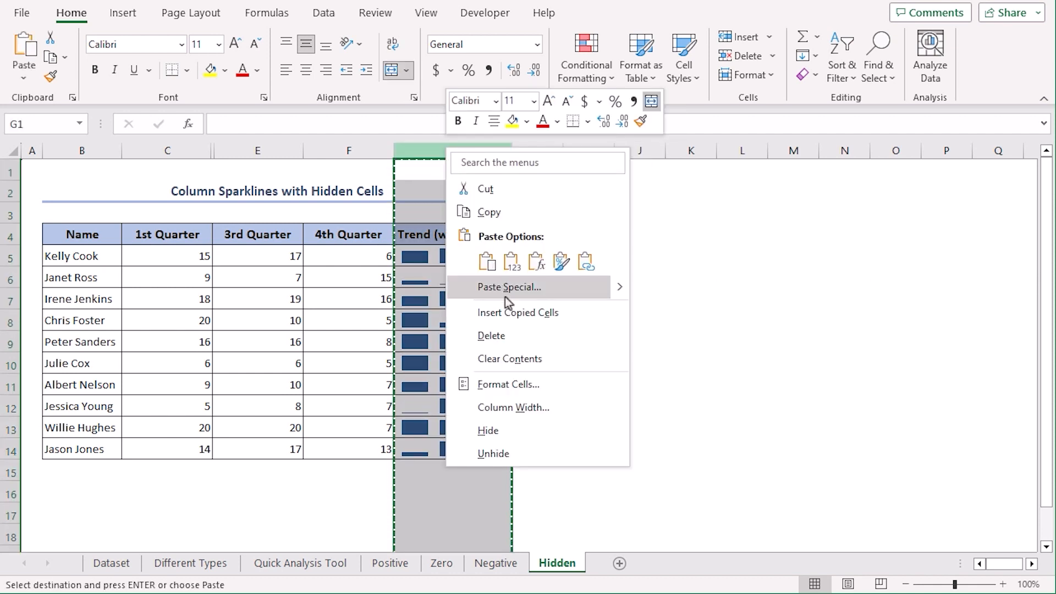
left_click(513, 311)
Step: Clear column G's sparklines and recreate them as column sparklines from C5:F14
left_click_drag(465, 257, 436, 449)
left_click(595, 20)
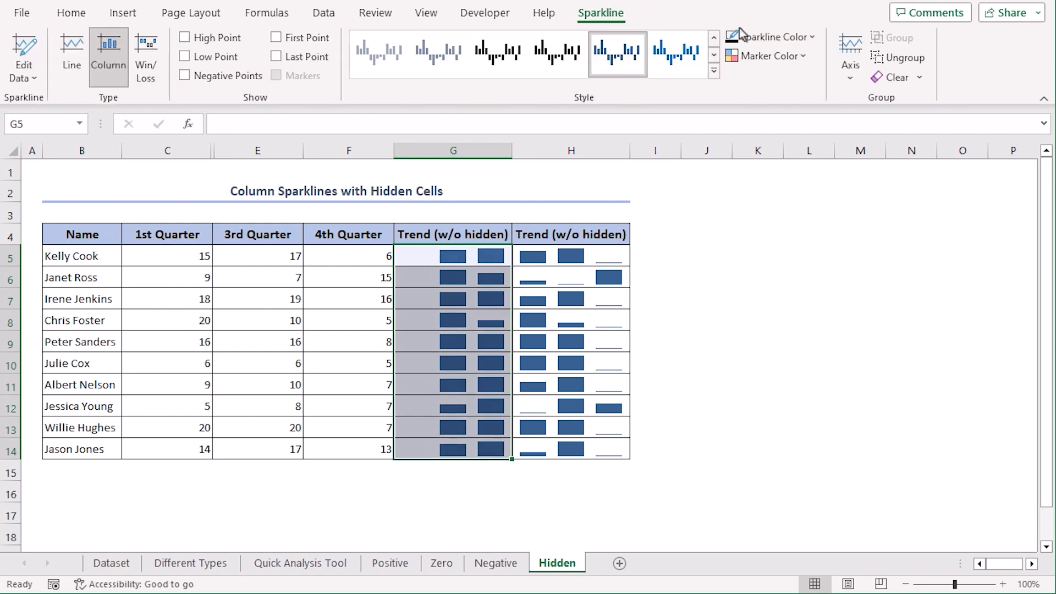
left_click(898, 81)
left_click_drag(159, 254, 377, 444)
left_click(407, 471)
left_click(480, 338)
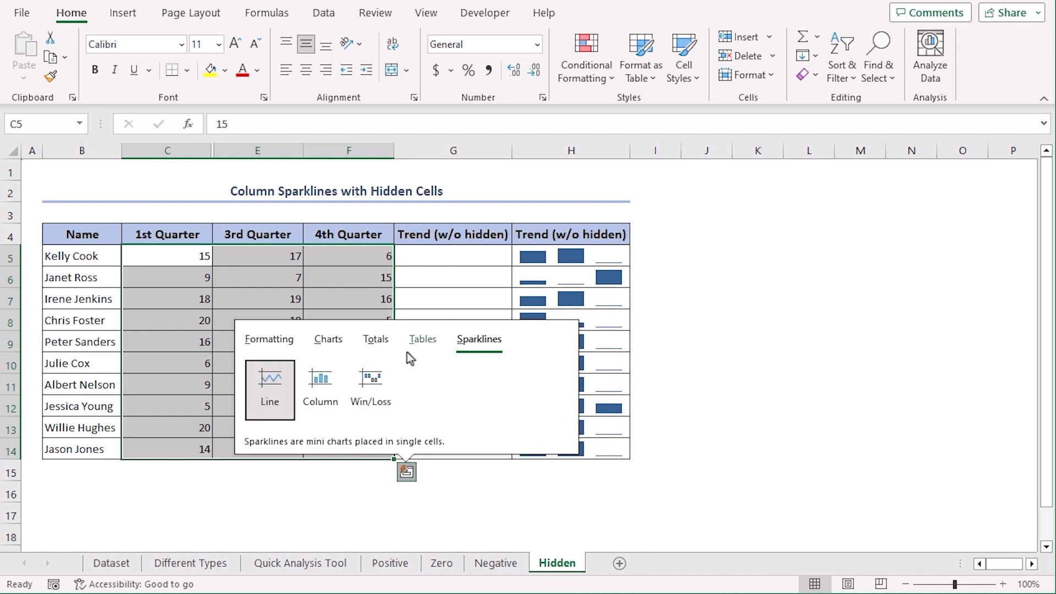
left_click(325, 383)
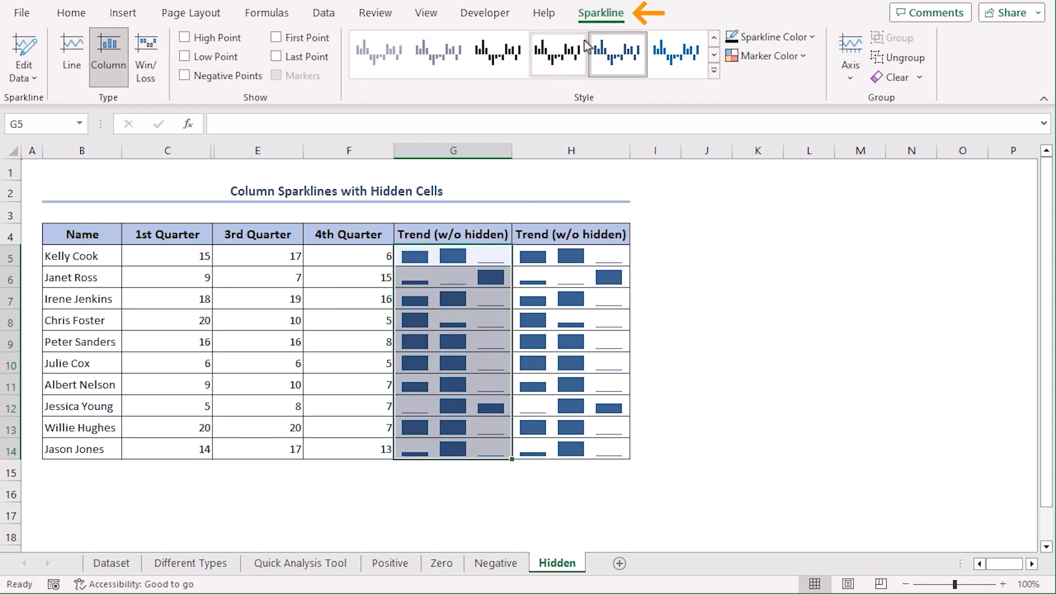
Step: Make column G's sparklines show data in hidden rows and columns
left_click(33, 80)
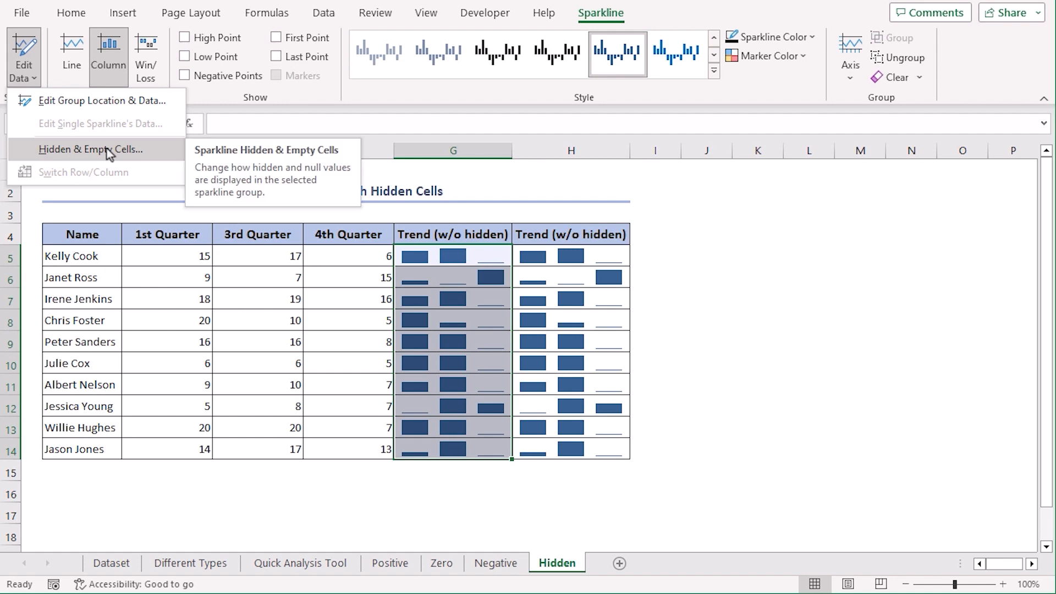
left_click(108, 152)
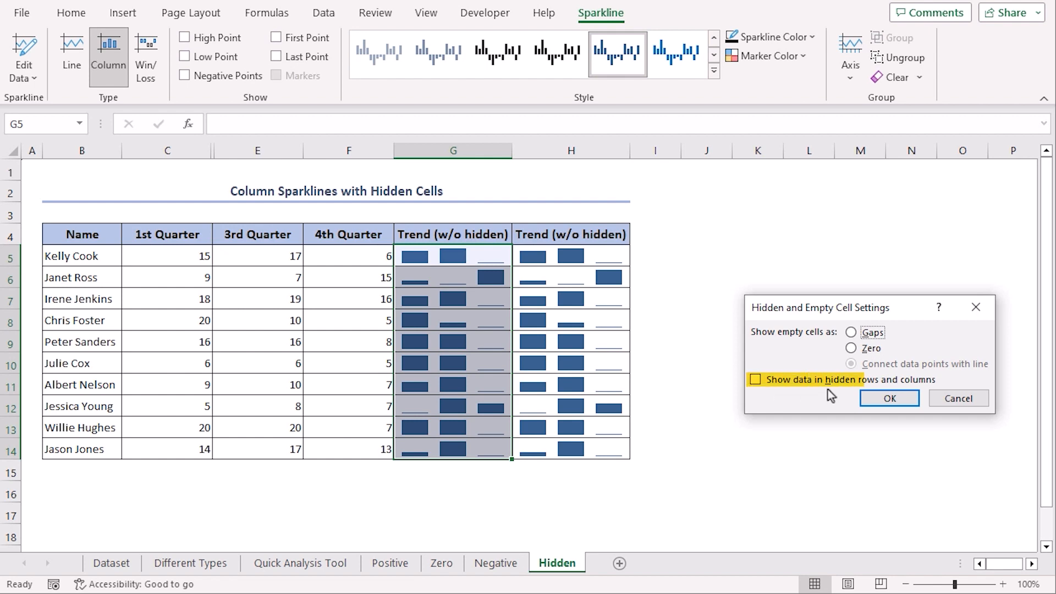
left_click(755, 381)
left_click(889, 398)
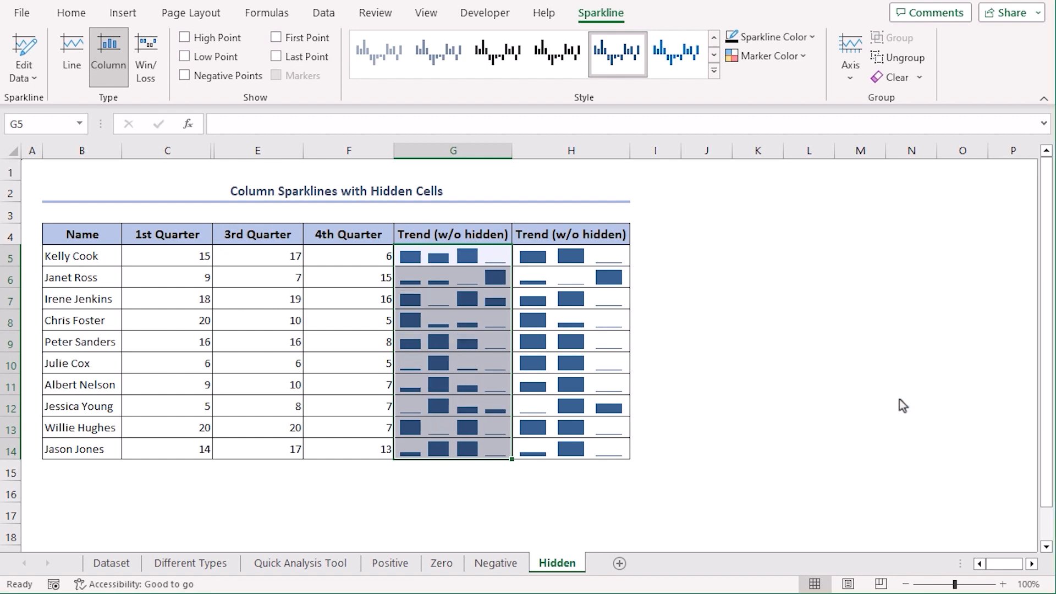
left_click(714, 346)
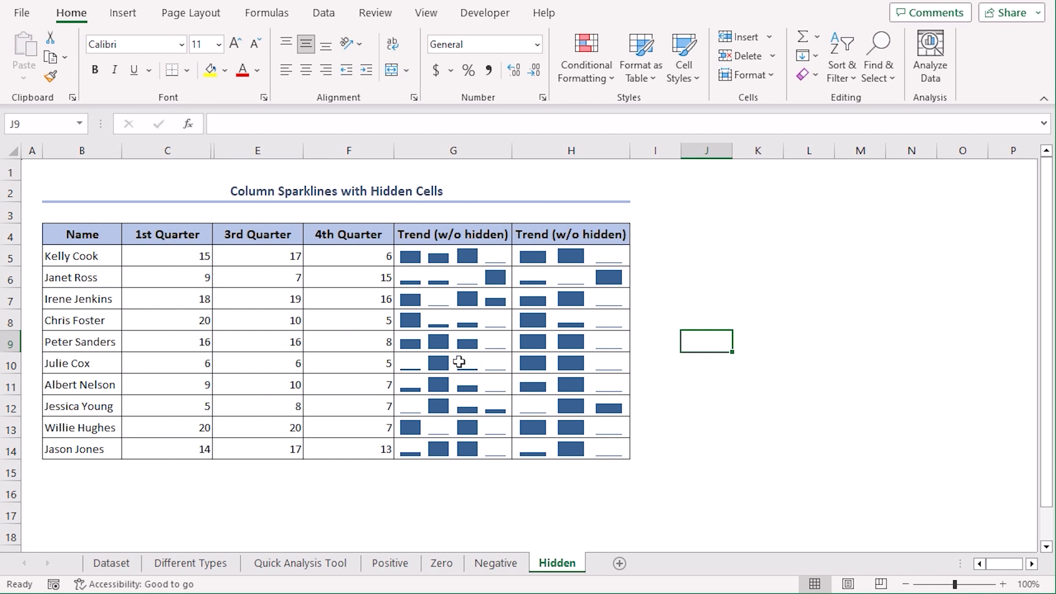
Step: Rename the G4 header to 'Trend (with hidden)'
left_click(469, 230)
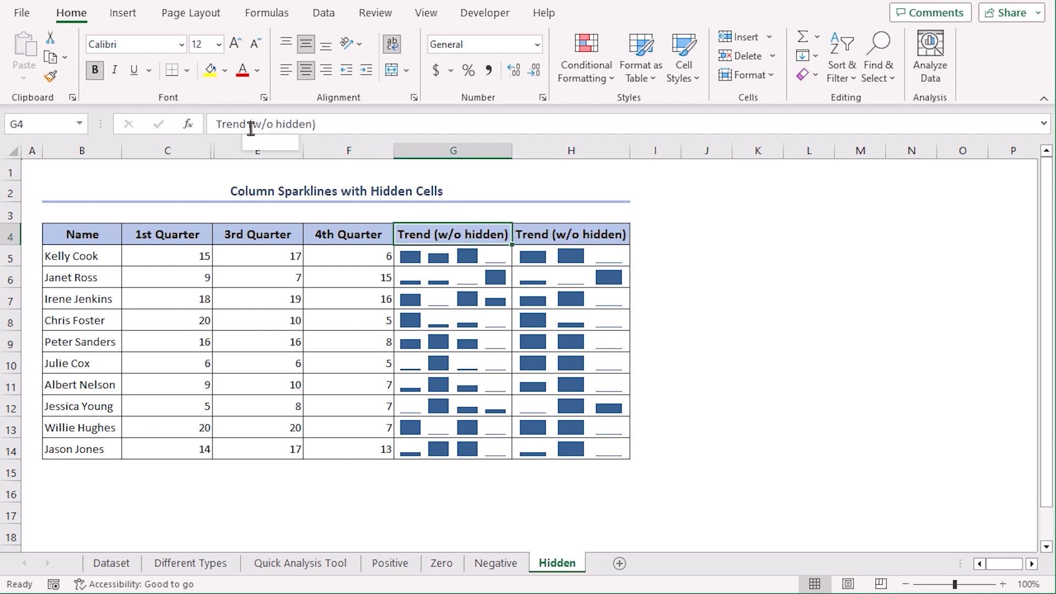
left_click_drag(252, 123, 267, 124)
type("with")
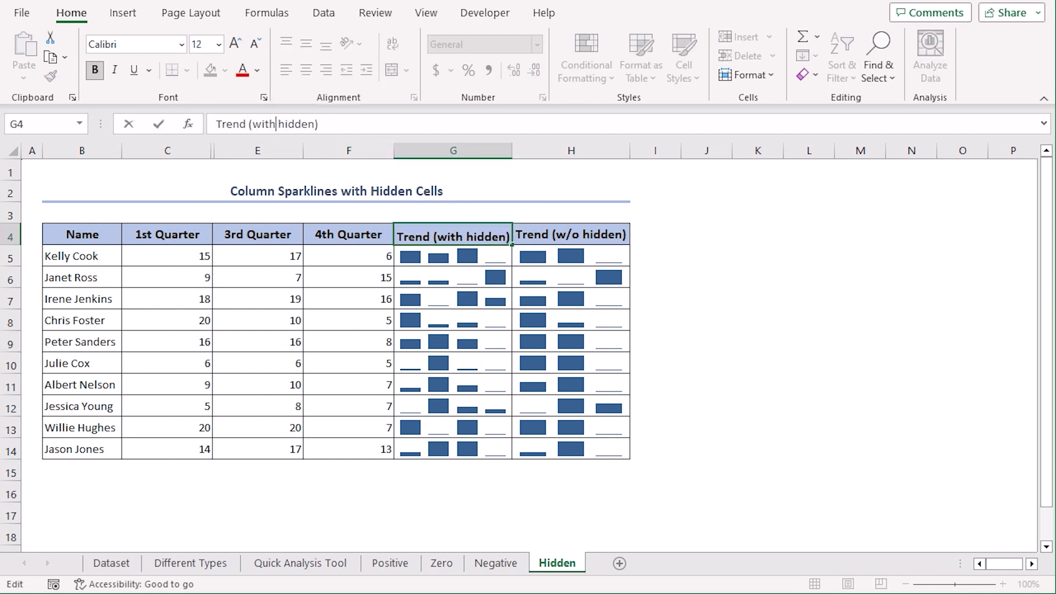
key("Return")
left_click(746, 344)
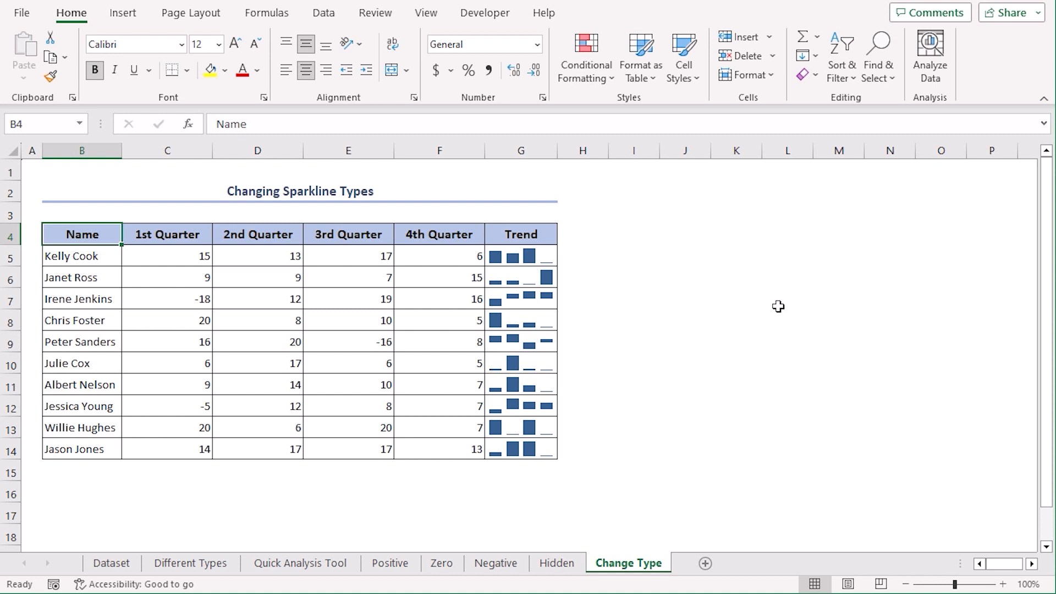
Step: Switch the G5:G14 Trend sparklines to Line type, then to Win/Loss type
left_click_drag(547, 256, 554, 450)
left_click(605, 18)
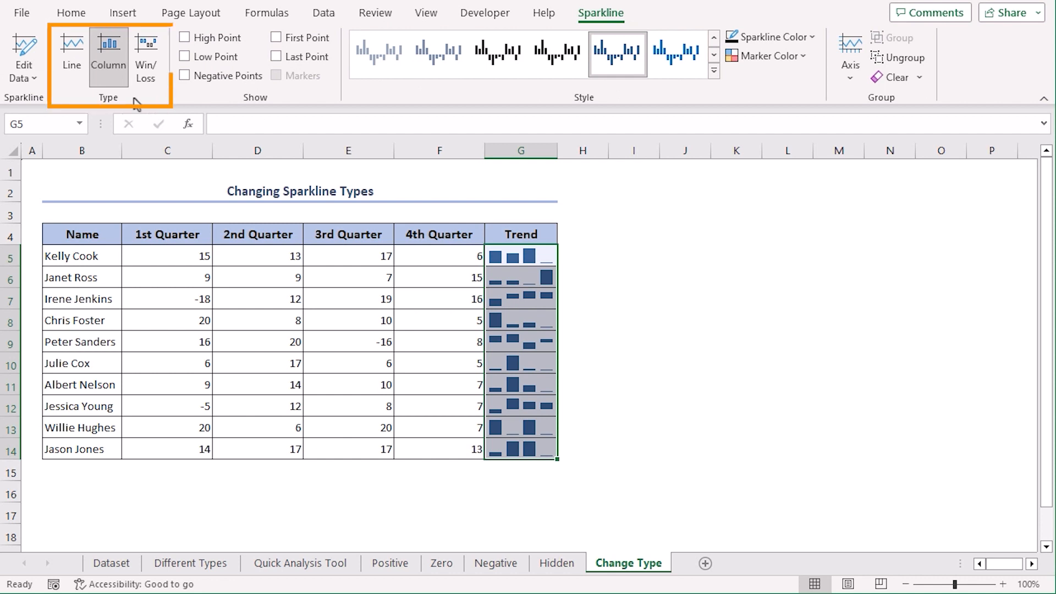
left_click(72, 65)
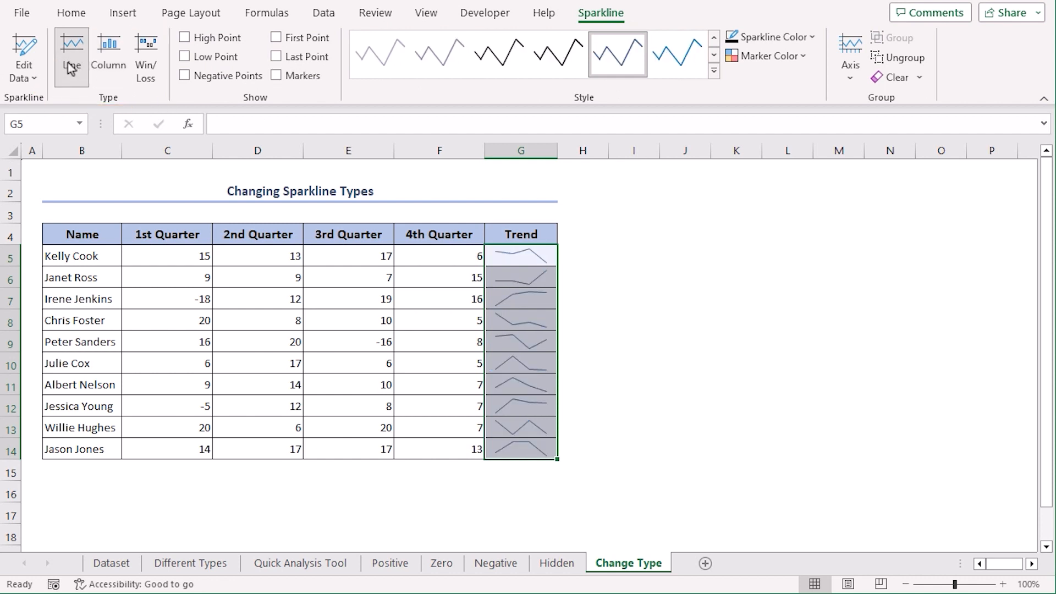
left_click(145, 58)
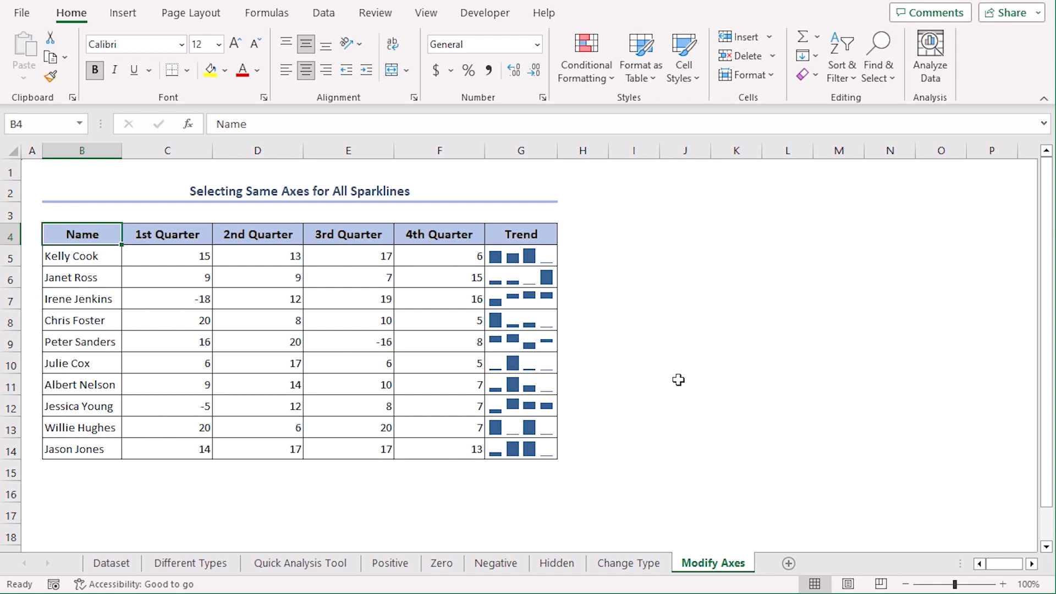
Step: Set the G5:G14 sparklines' vertical axis minimum and maximum to Same for All Sparklines
left_click_drag(548, 259, 545, 456)
left_click(600, 15)
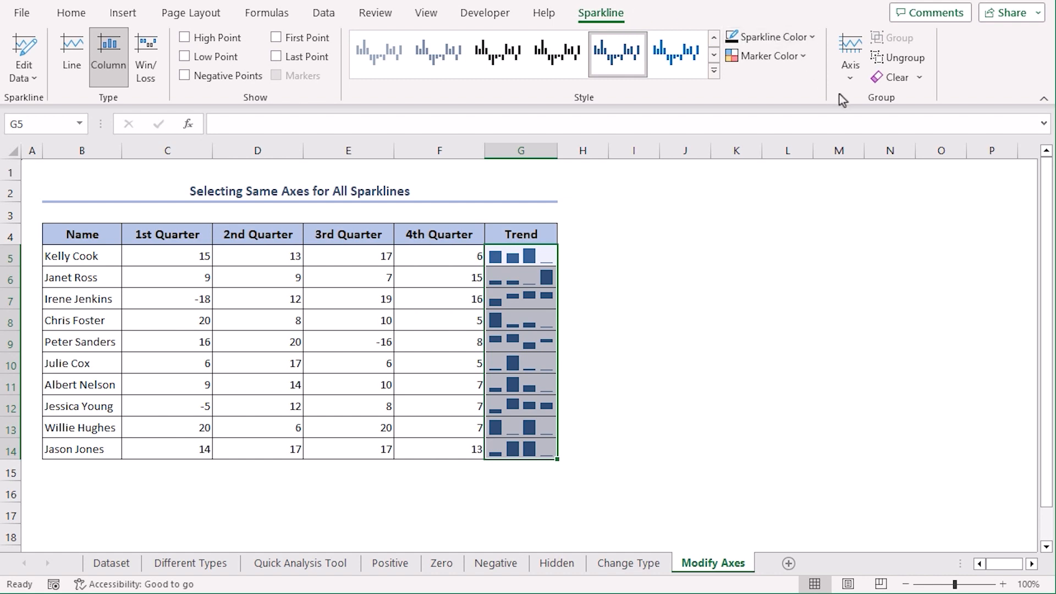
left_click(847, 75)
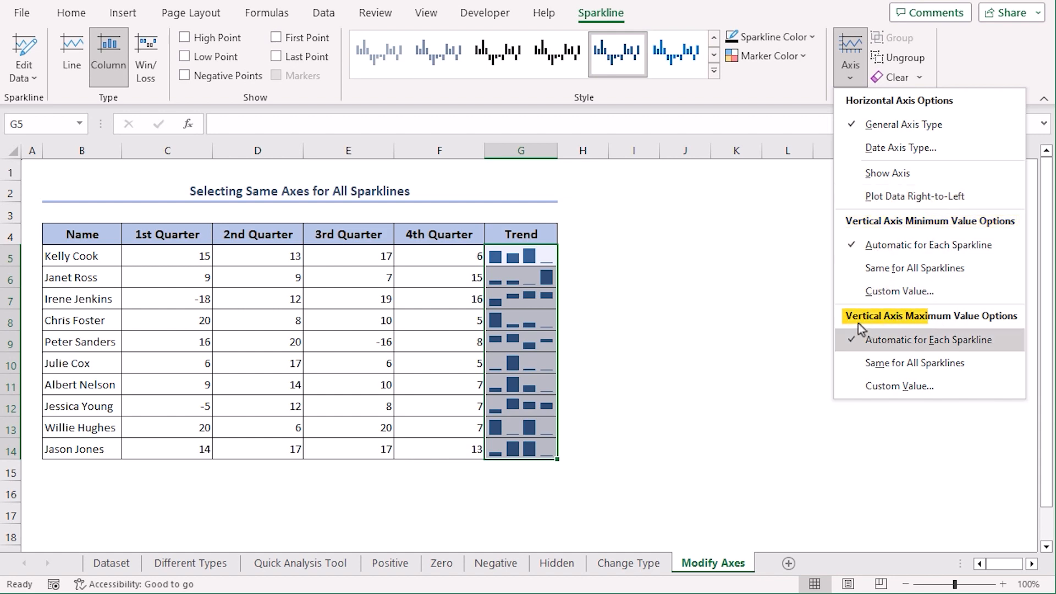
left_click(974, 270)
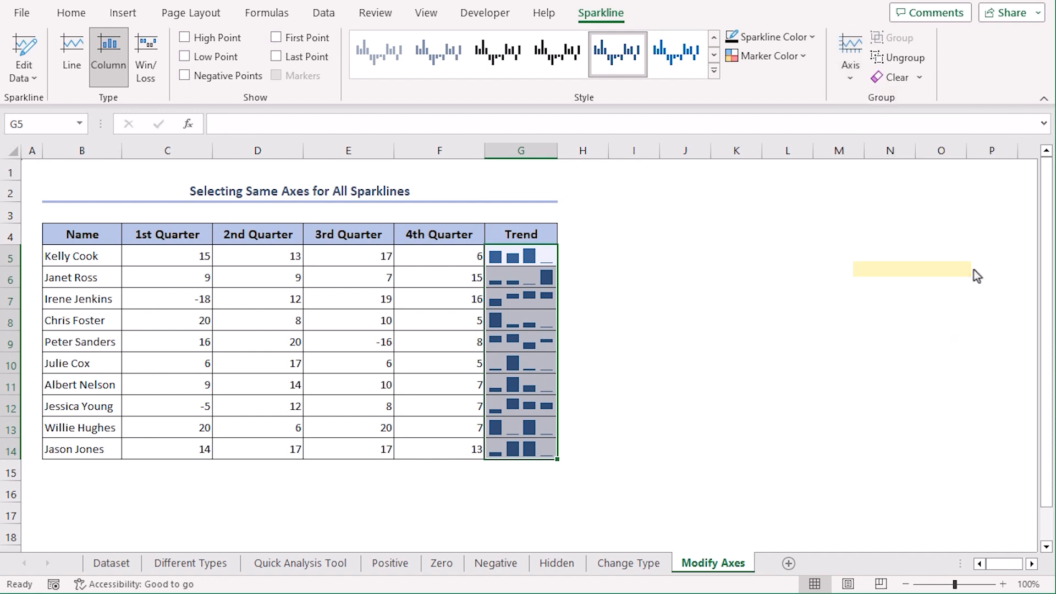
left_click(851, 58)
left_click(905, 363)
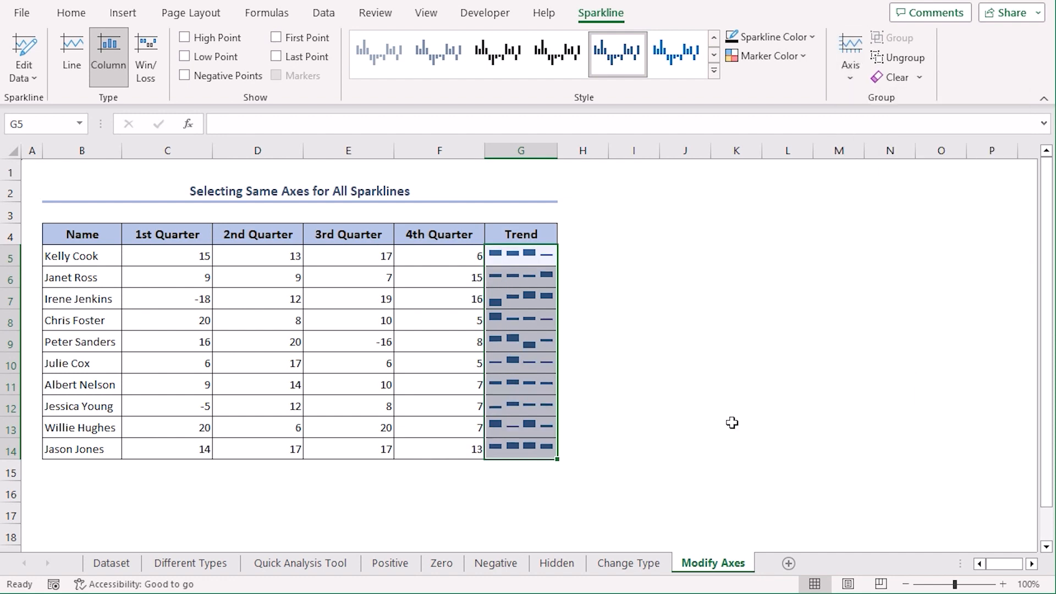
left_click(673, 462)
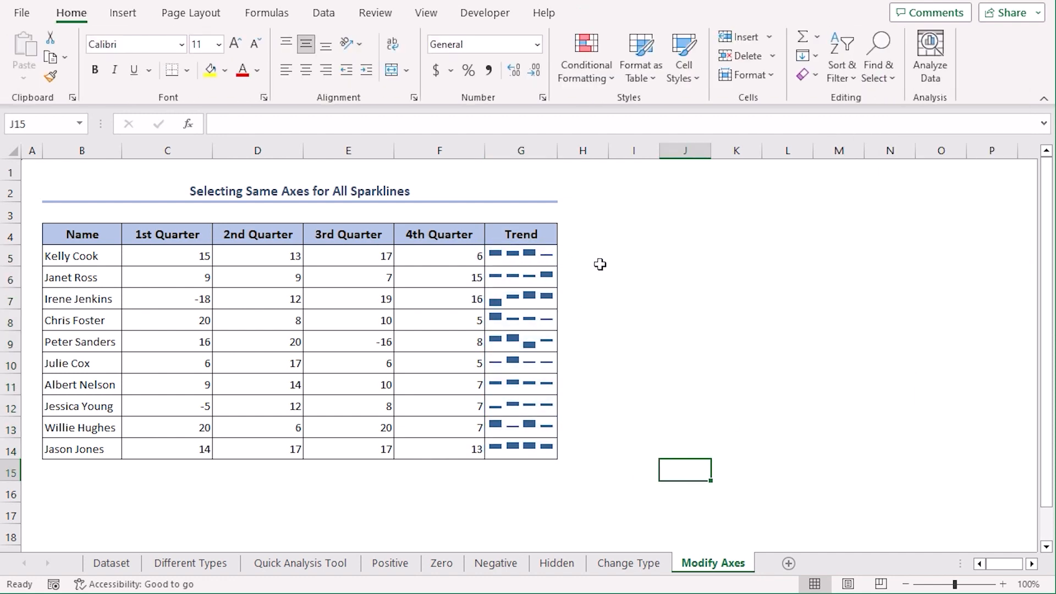